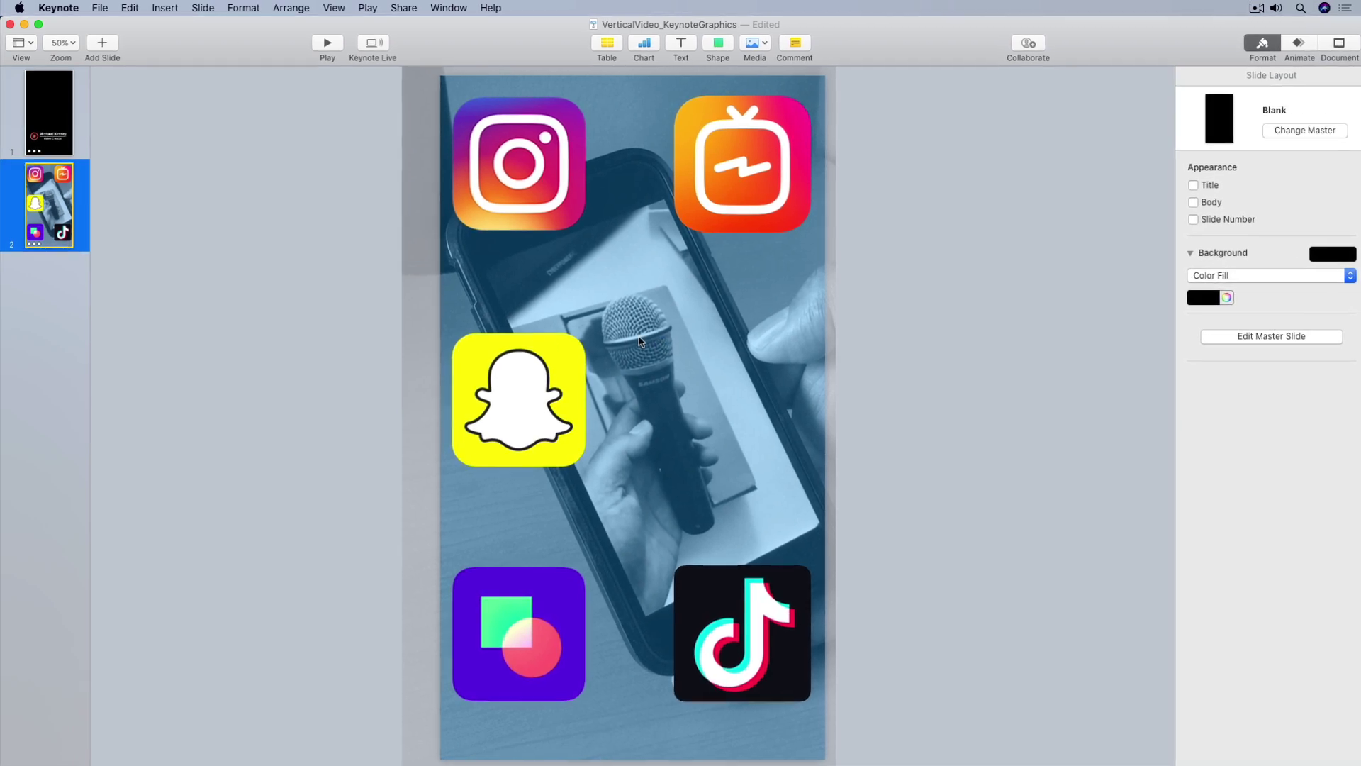
Step: Start a movie export of the presentation and limit the slide range to slide 2 only
left_click(100, 8)
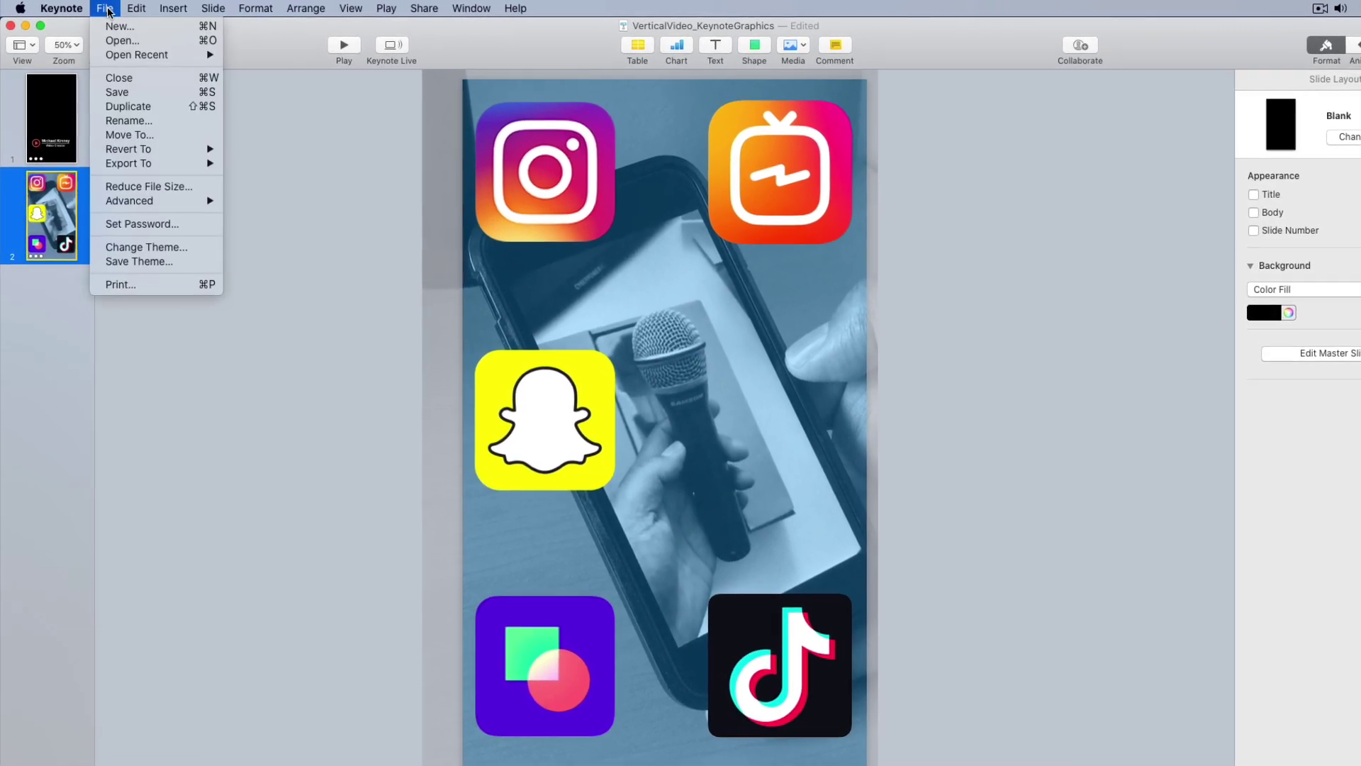
mouse_move(206, 163)
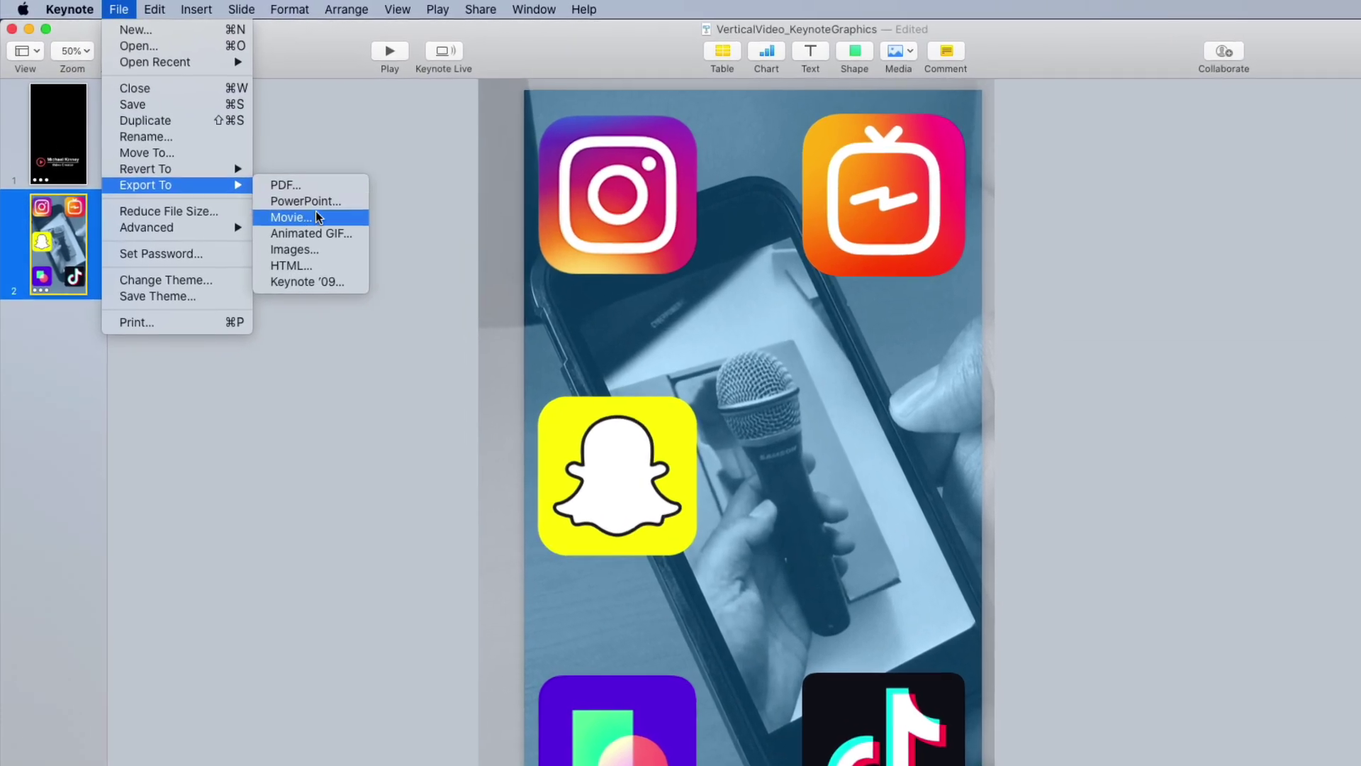
left_click(317, 216)
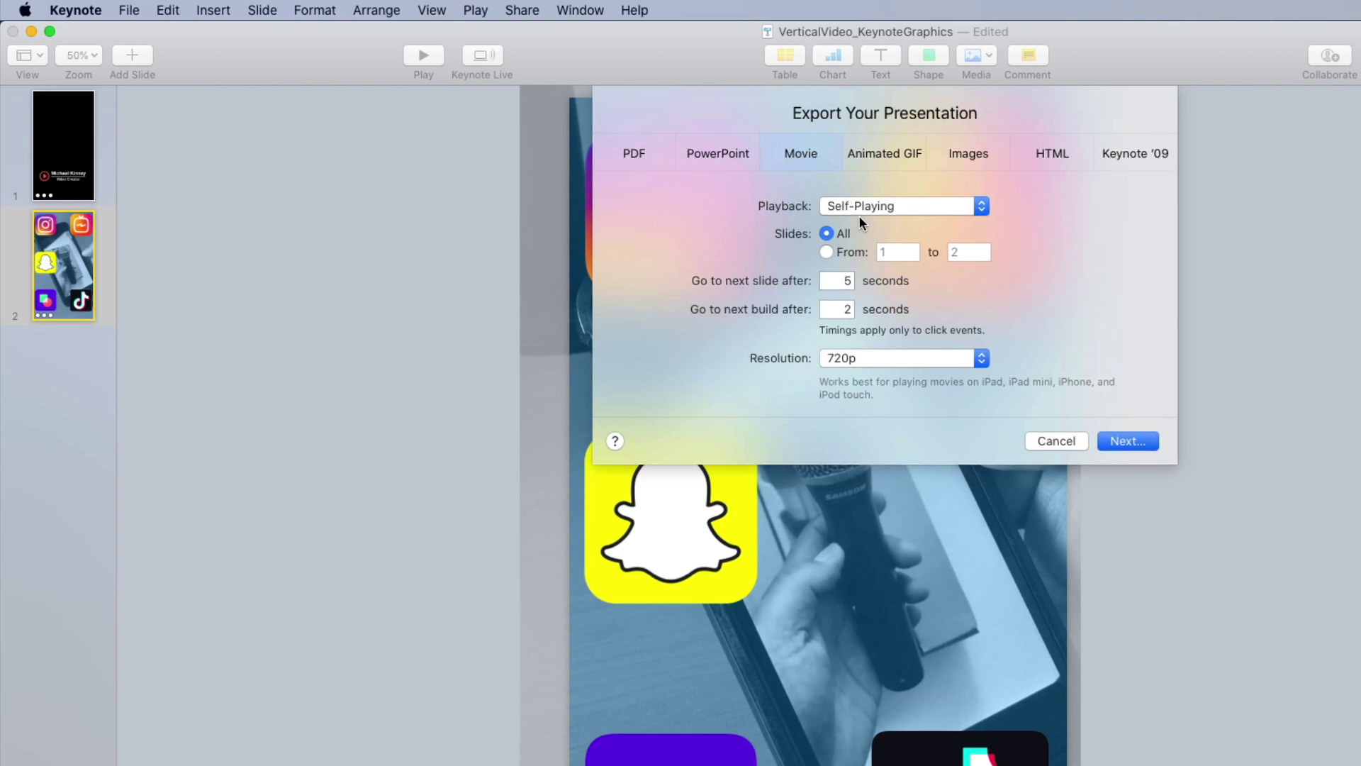
left_click(826, 252)
left_click_drag(897, 254, 874, 252)
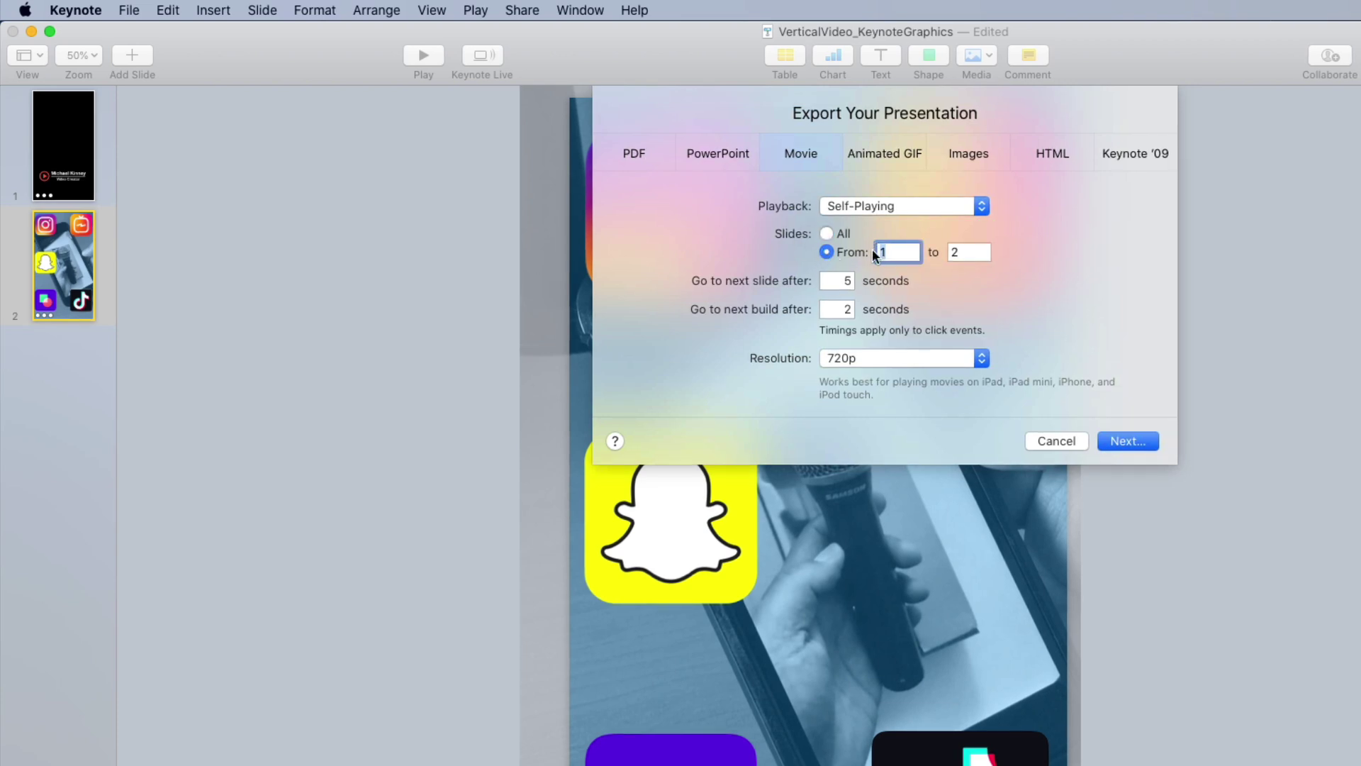
type("2")
key("Tab")
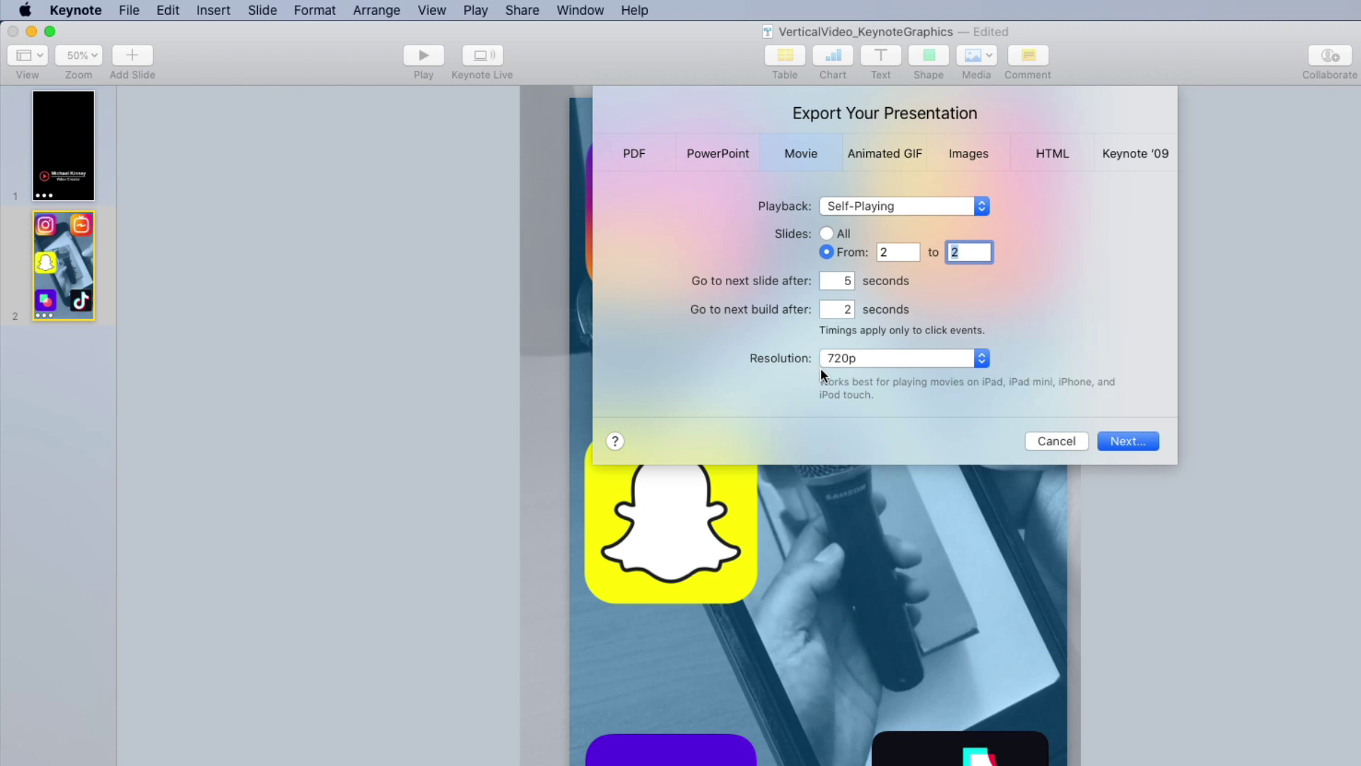
Step: Set a custom export resolution of 1080 x 1920 for the movie and proceed to saving
left_click(911, 359)
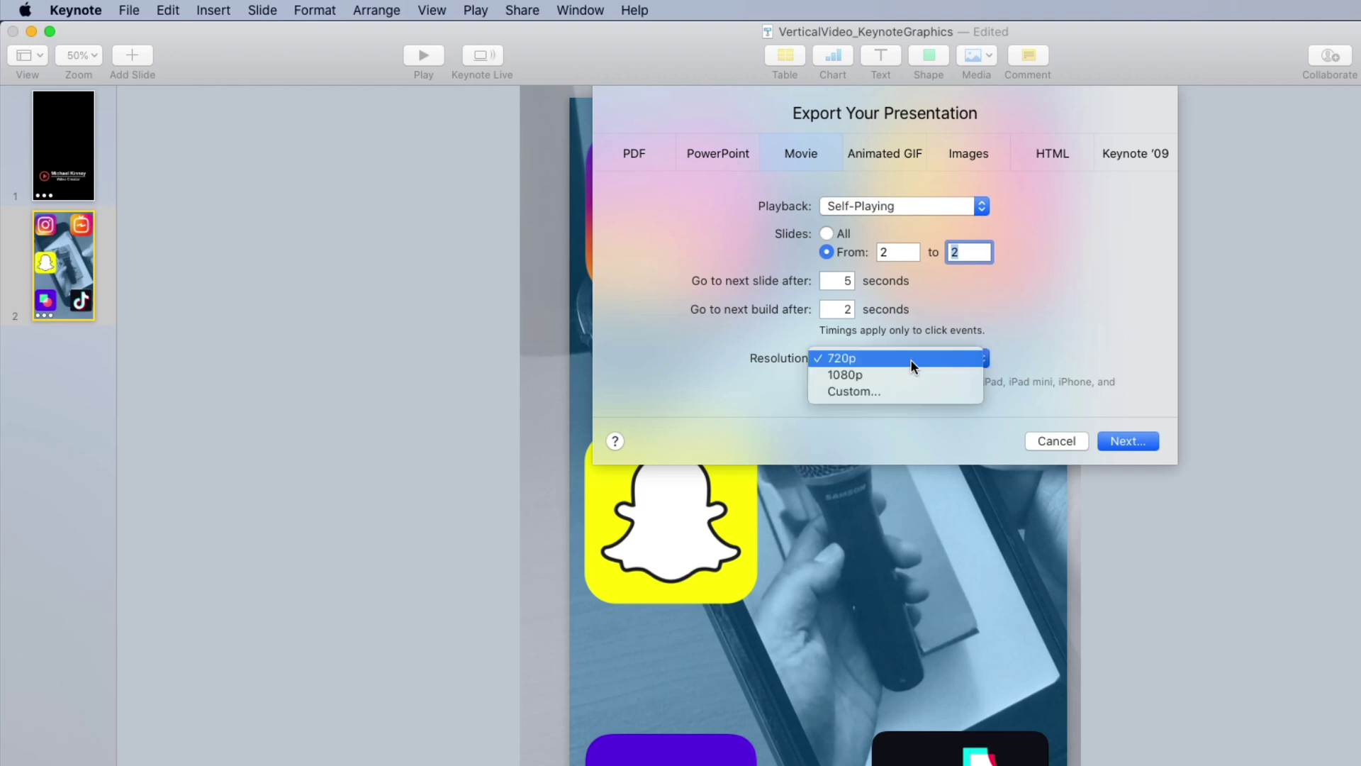
left_click(883, 391)
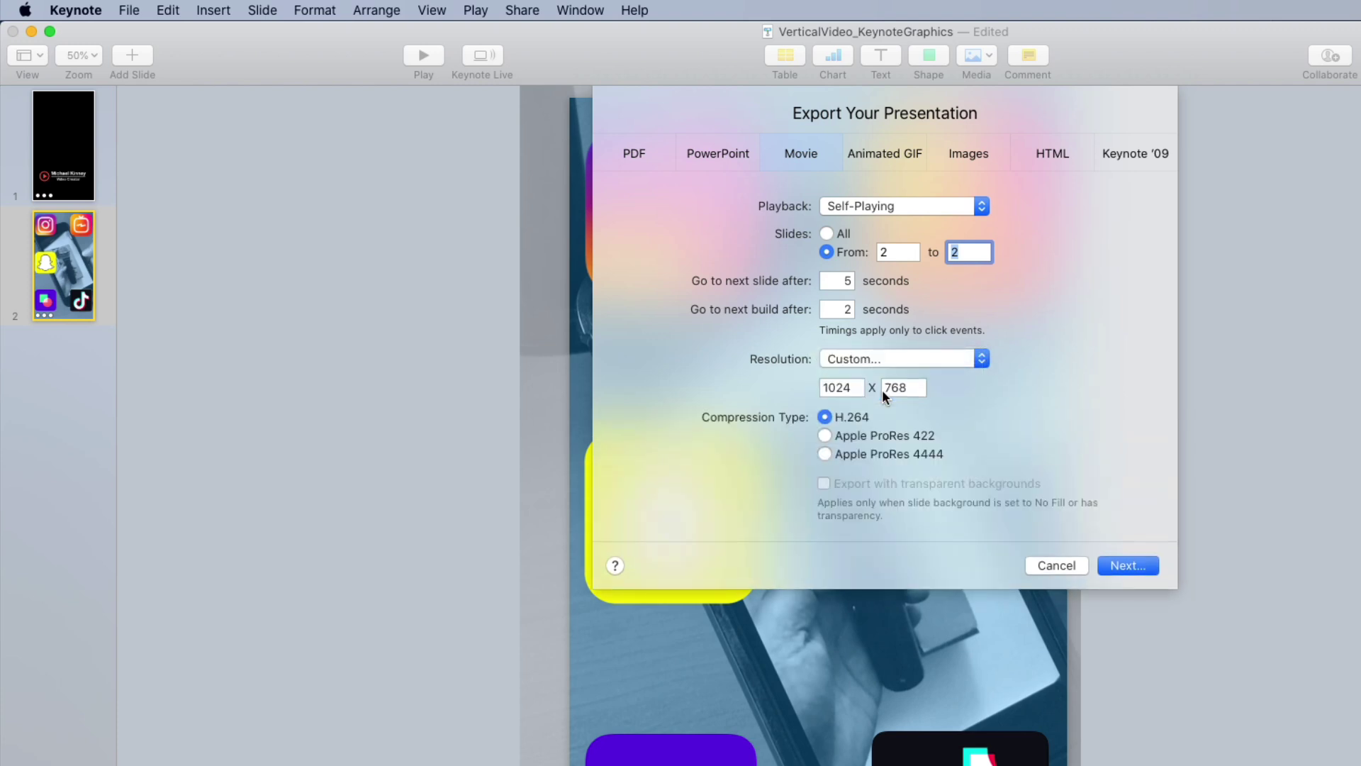
left_click(851, 387)
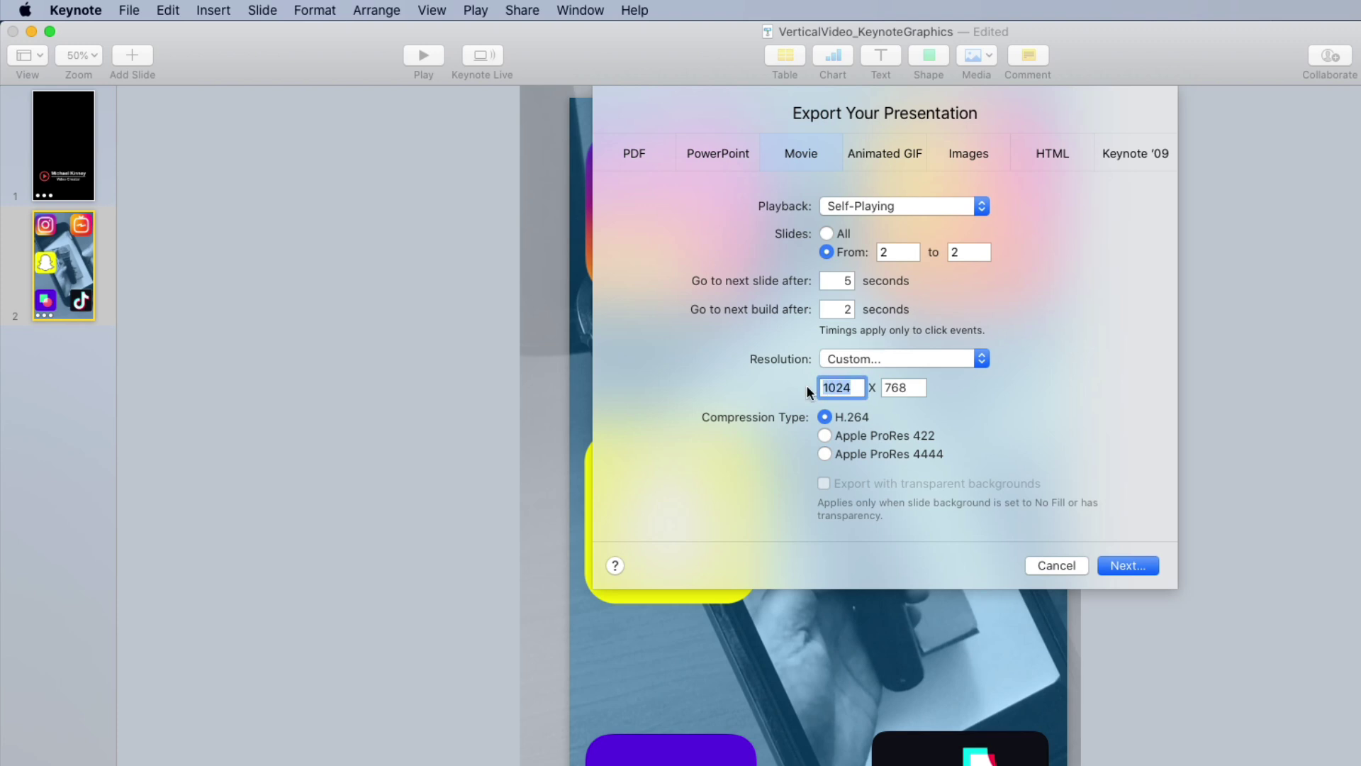
type("10")
key("Tab")
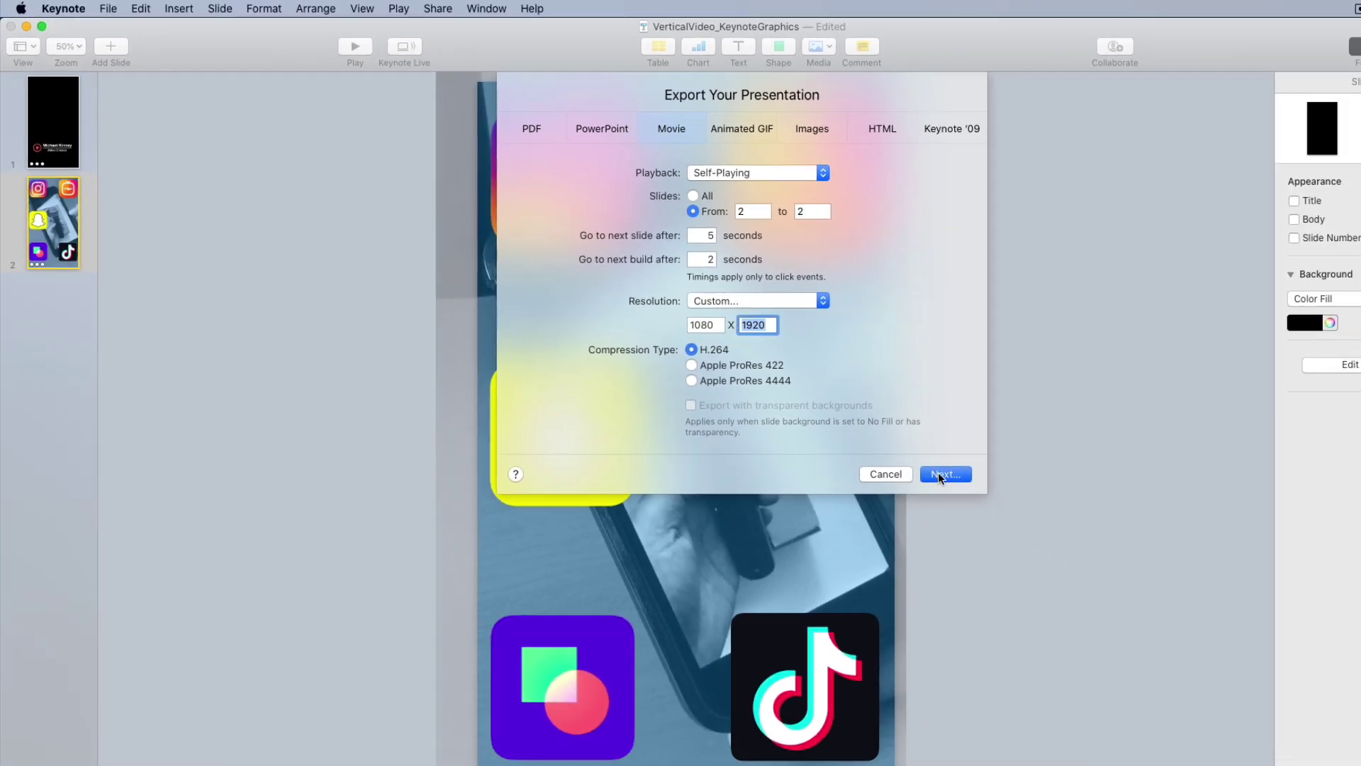
left_click(940, 474)
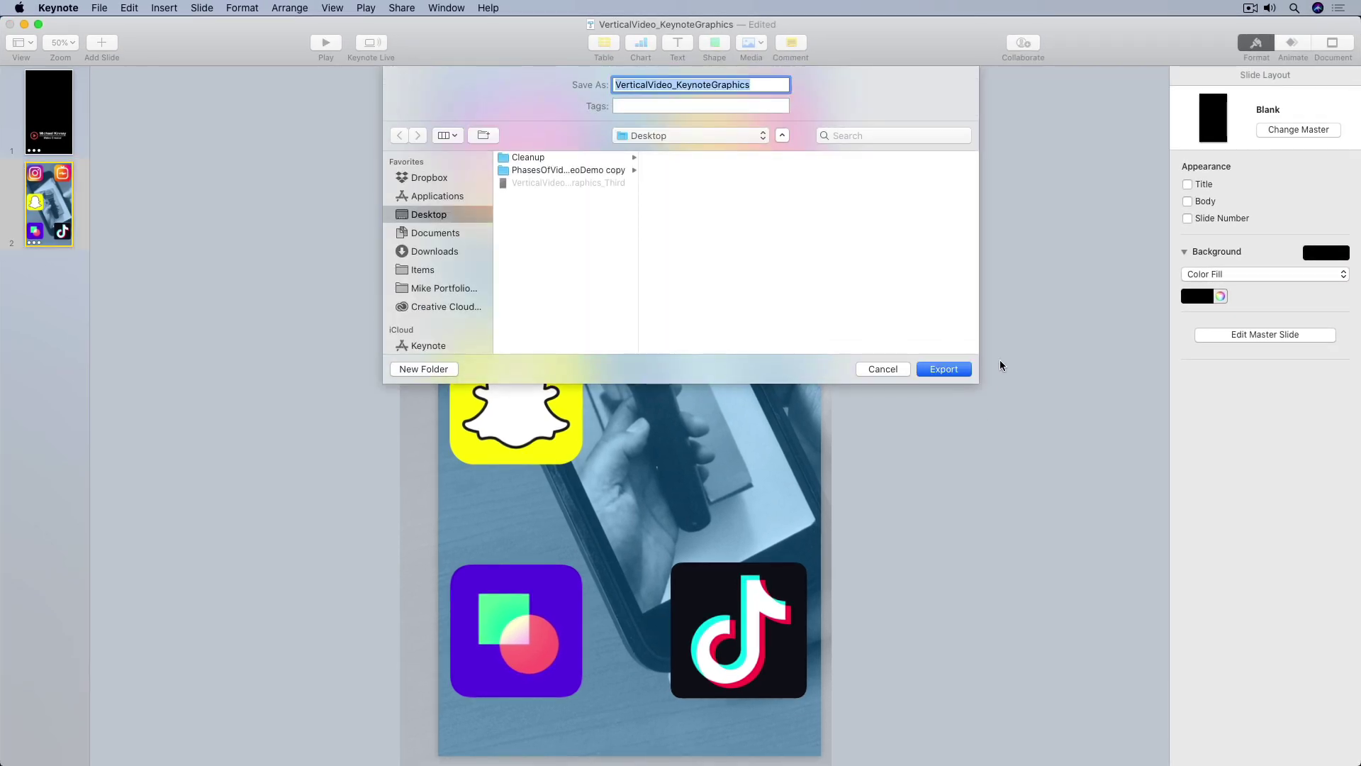
Step: Export the movie to the Desktop under the name VerticalVideo_KeynoteGraphics_Full
left_click(760, 85)
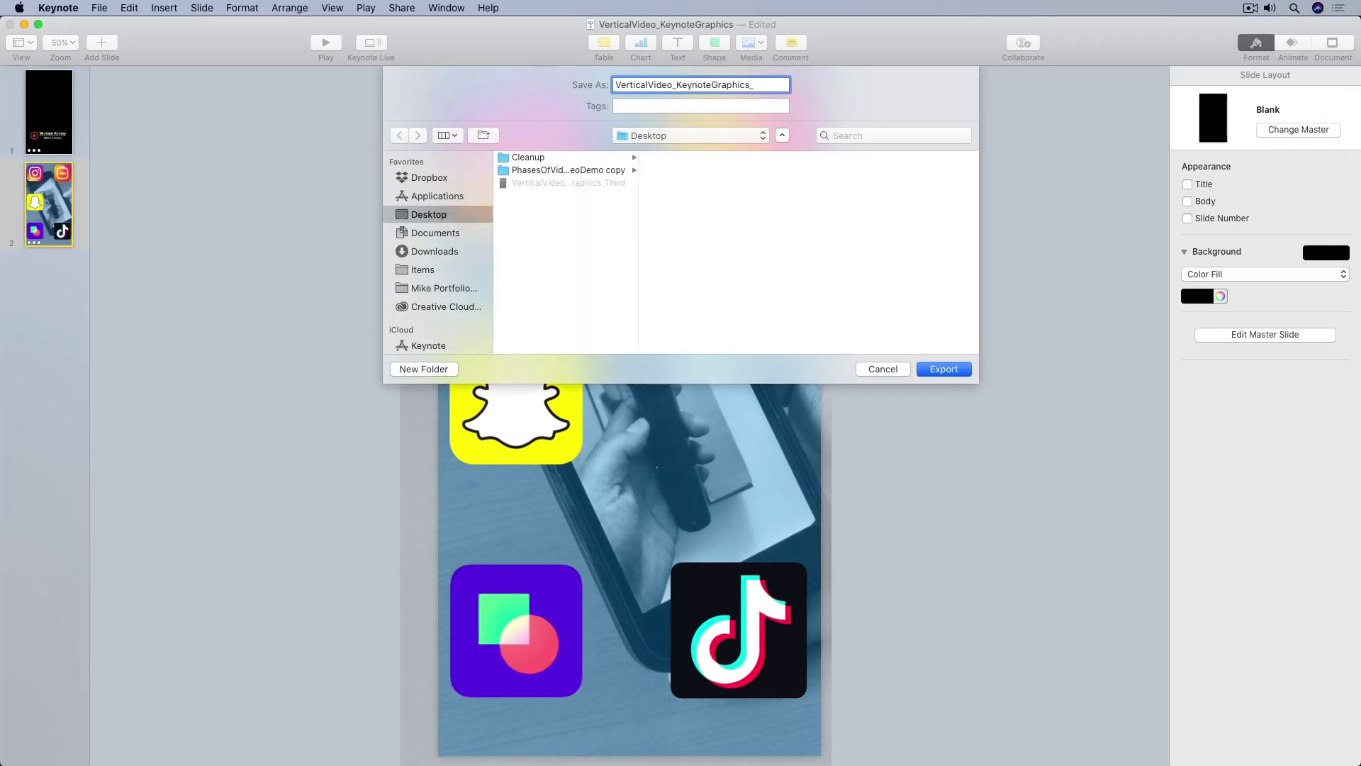
type("_Full")
left_click(930, 369)
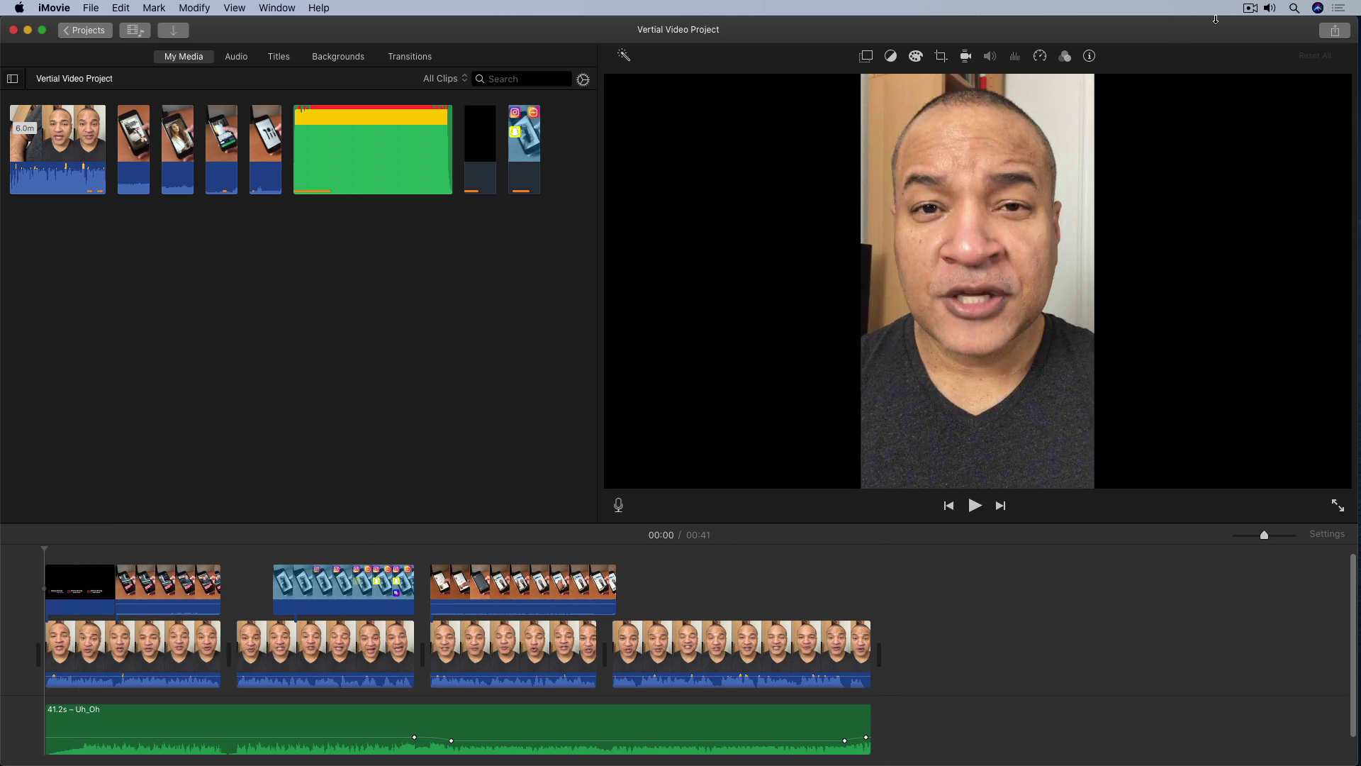
Step: Check the exported graphics files behind the iMovie window and play the vertical video project from its beginning
left_click_drag(1215, 20, 1125, 19)
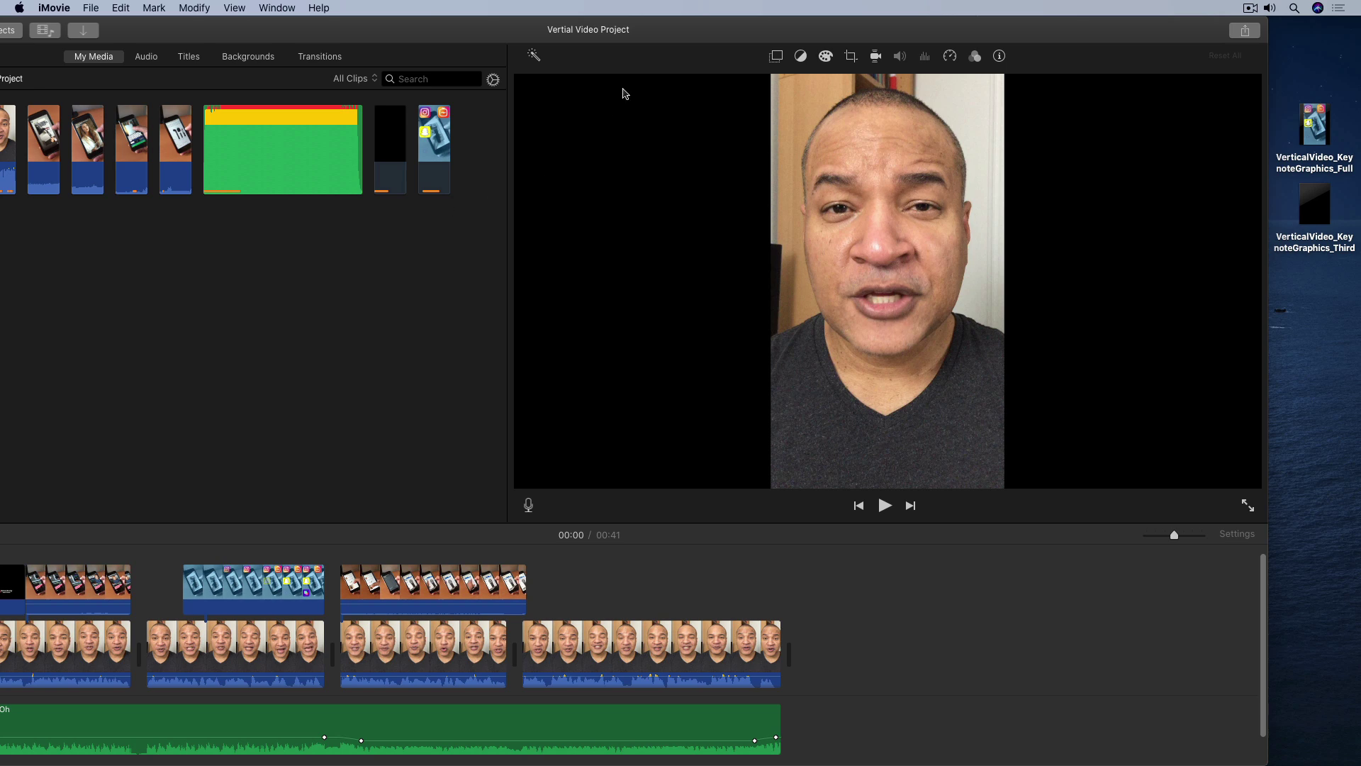
left_click_drag(684, 34, 776, 36)
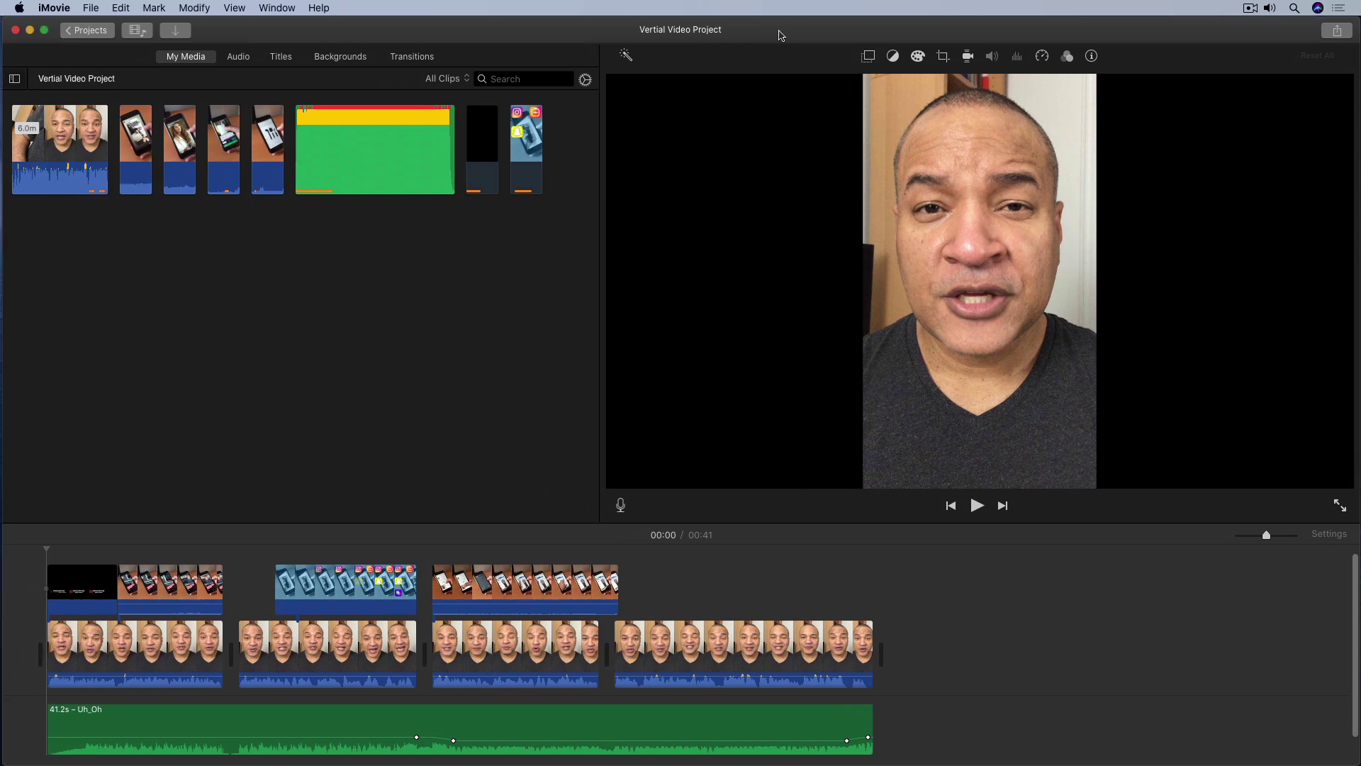
key("space")
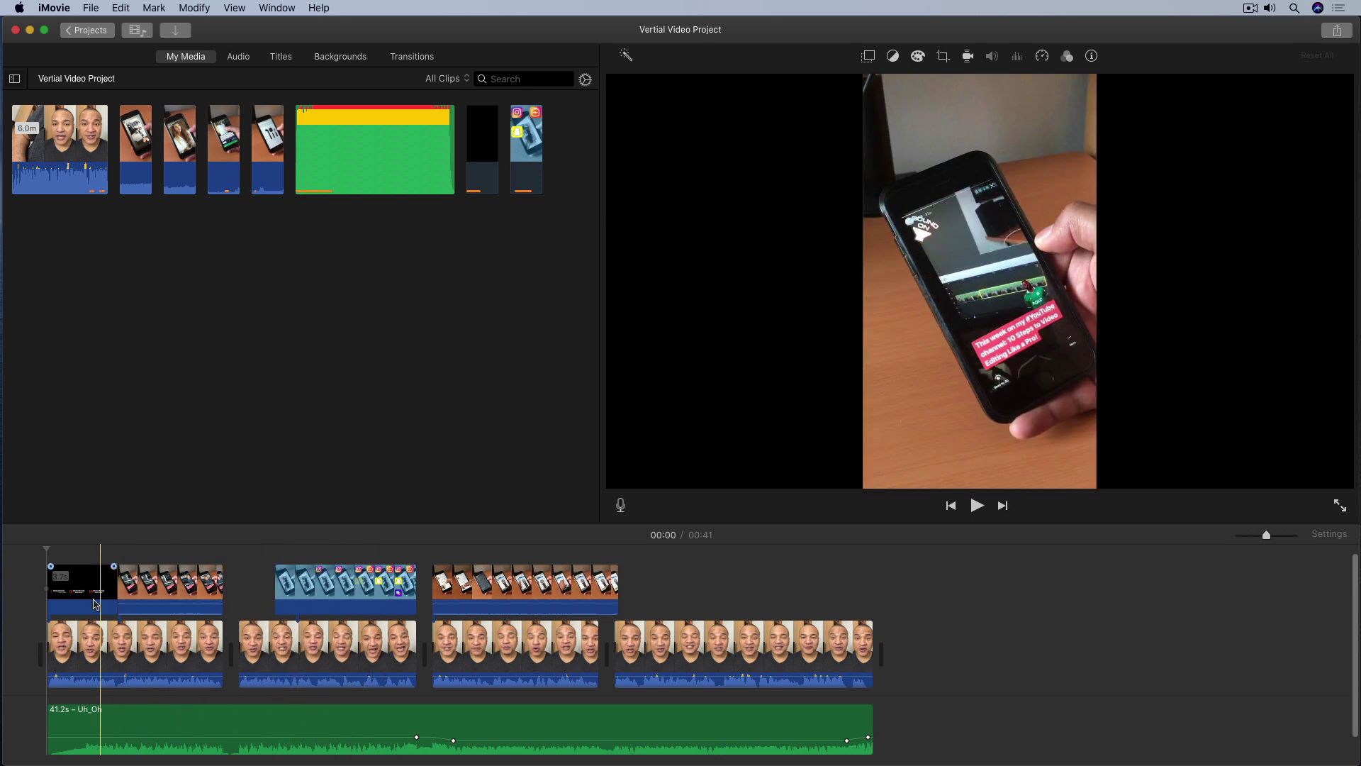
key("space")
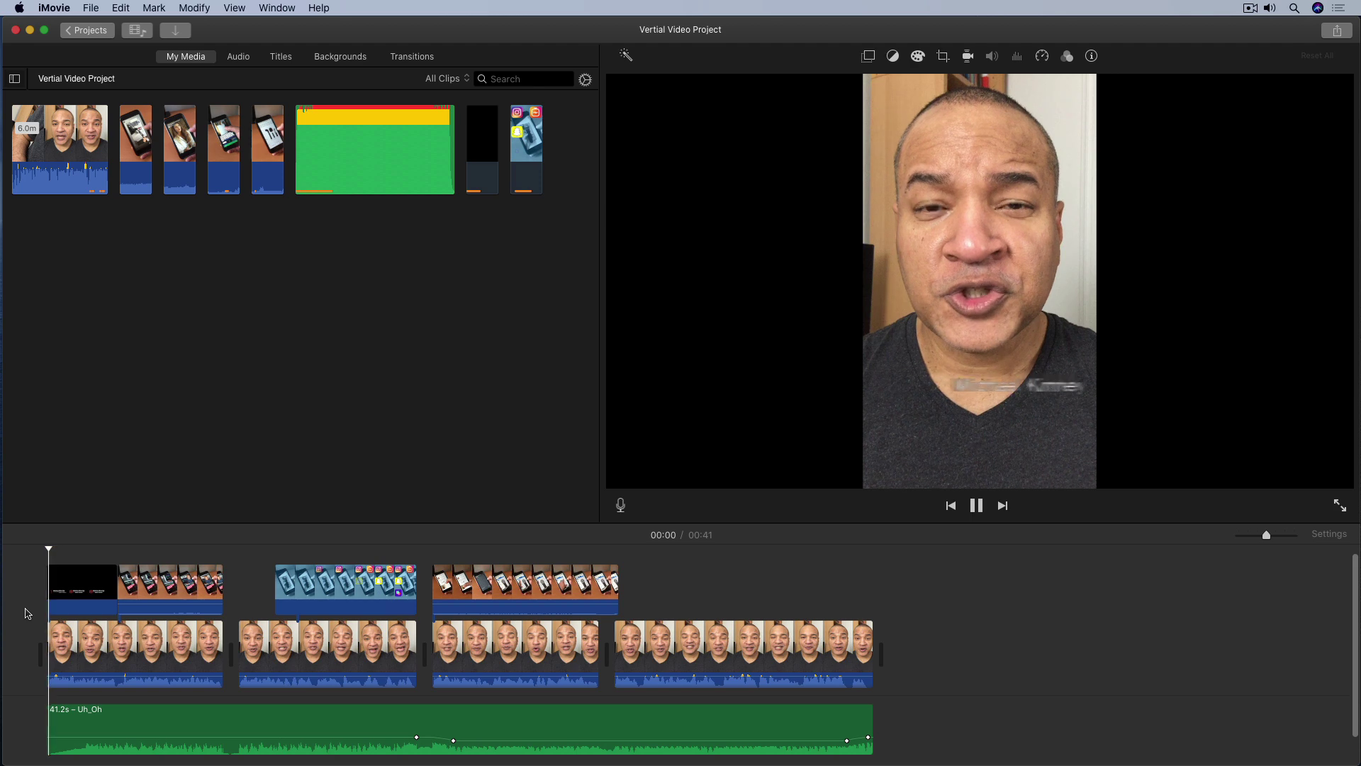
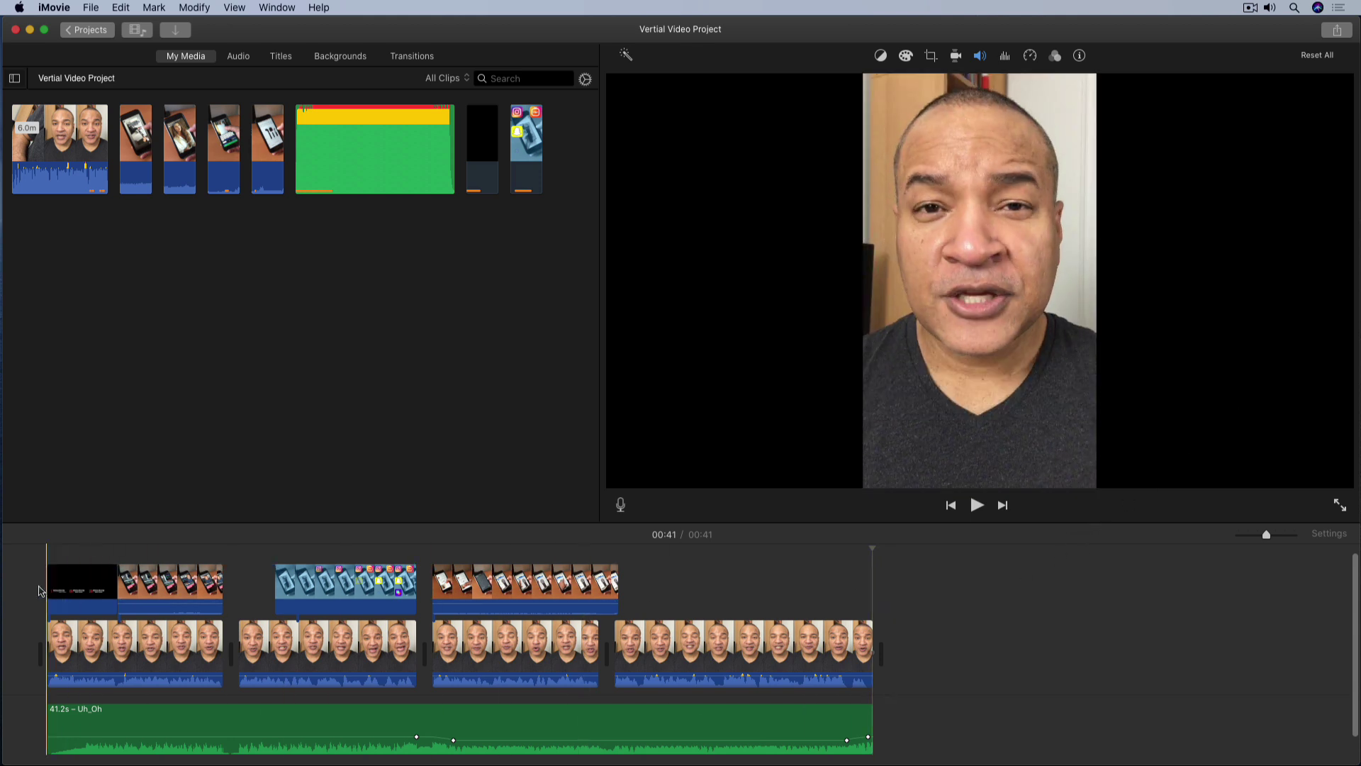
Step: Rotate all video clips in the timeline, including the overlays, 90 degrees clockwise
left_click_drag(32, 565, 834, 674)
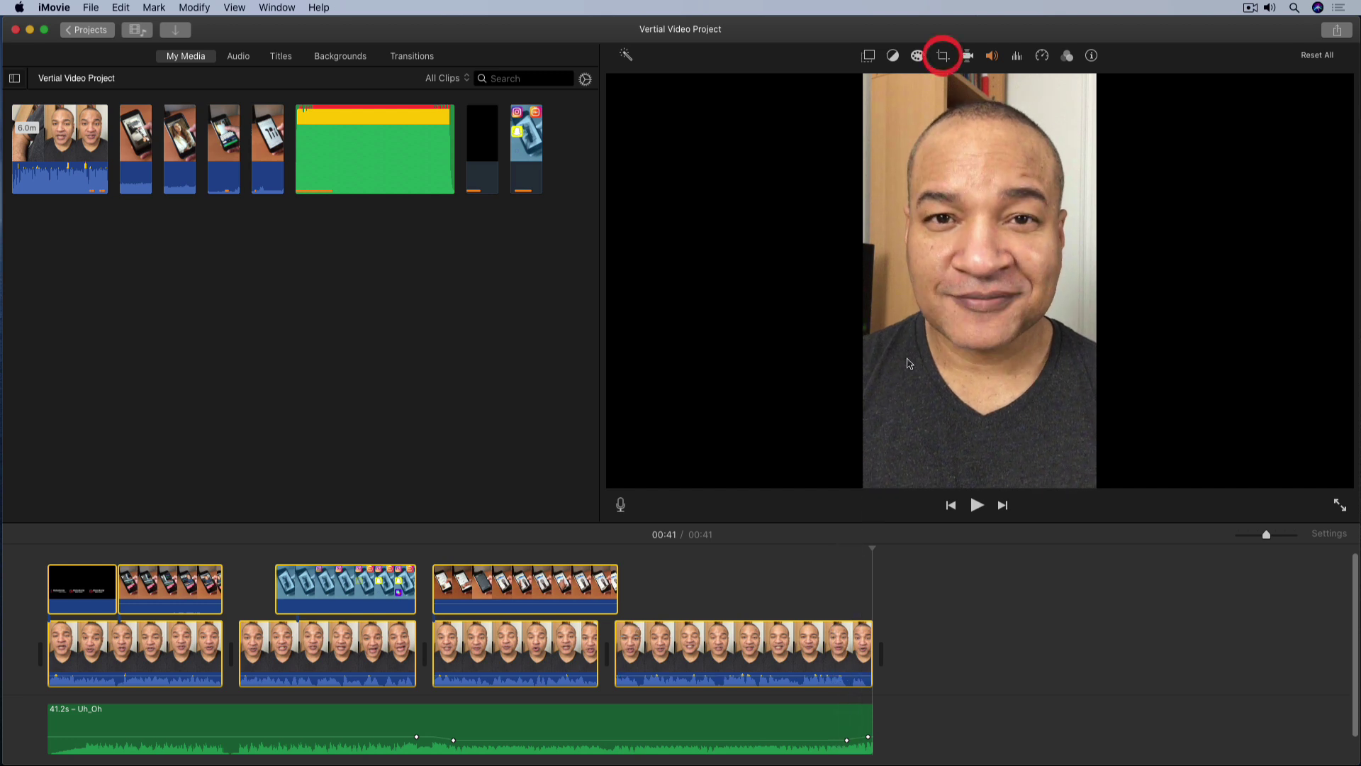
left_click(943, 56)
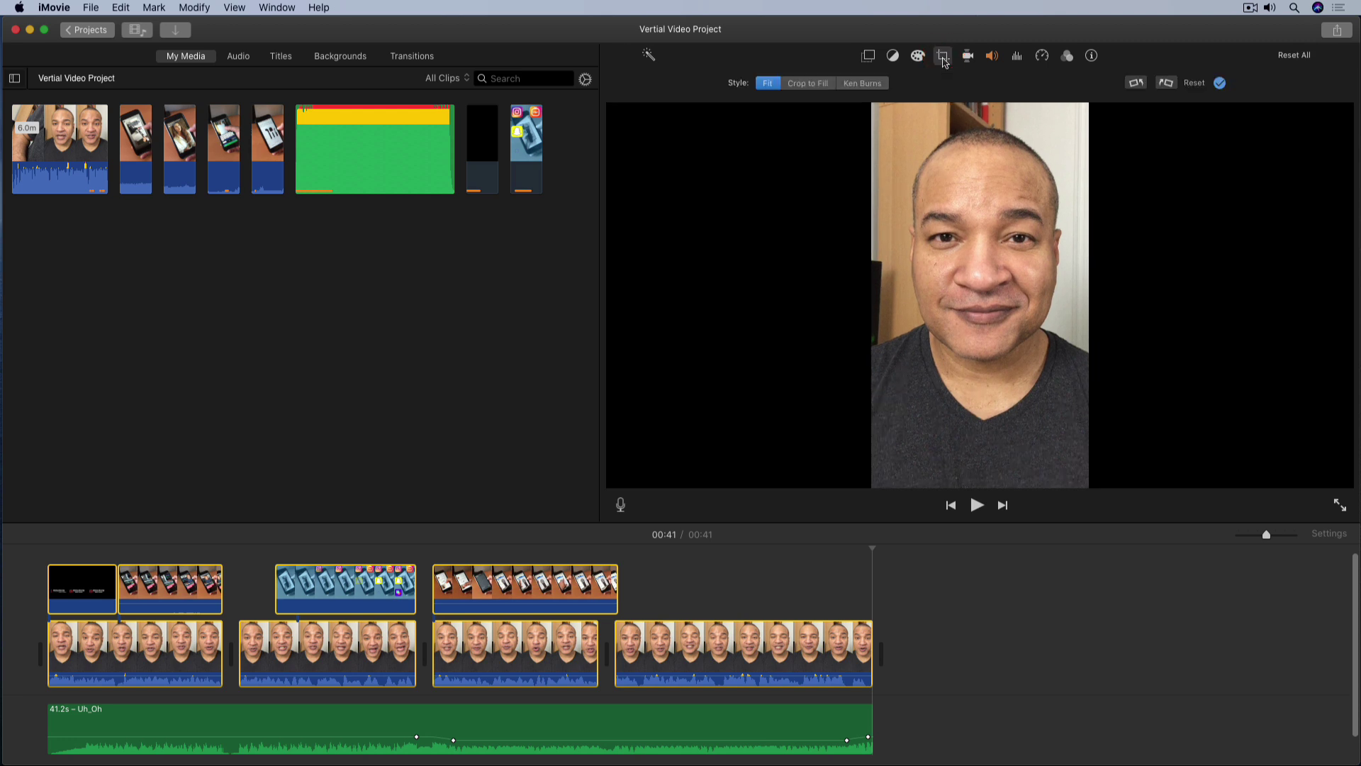
left_click(1167, 83)
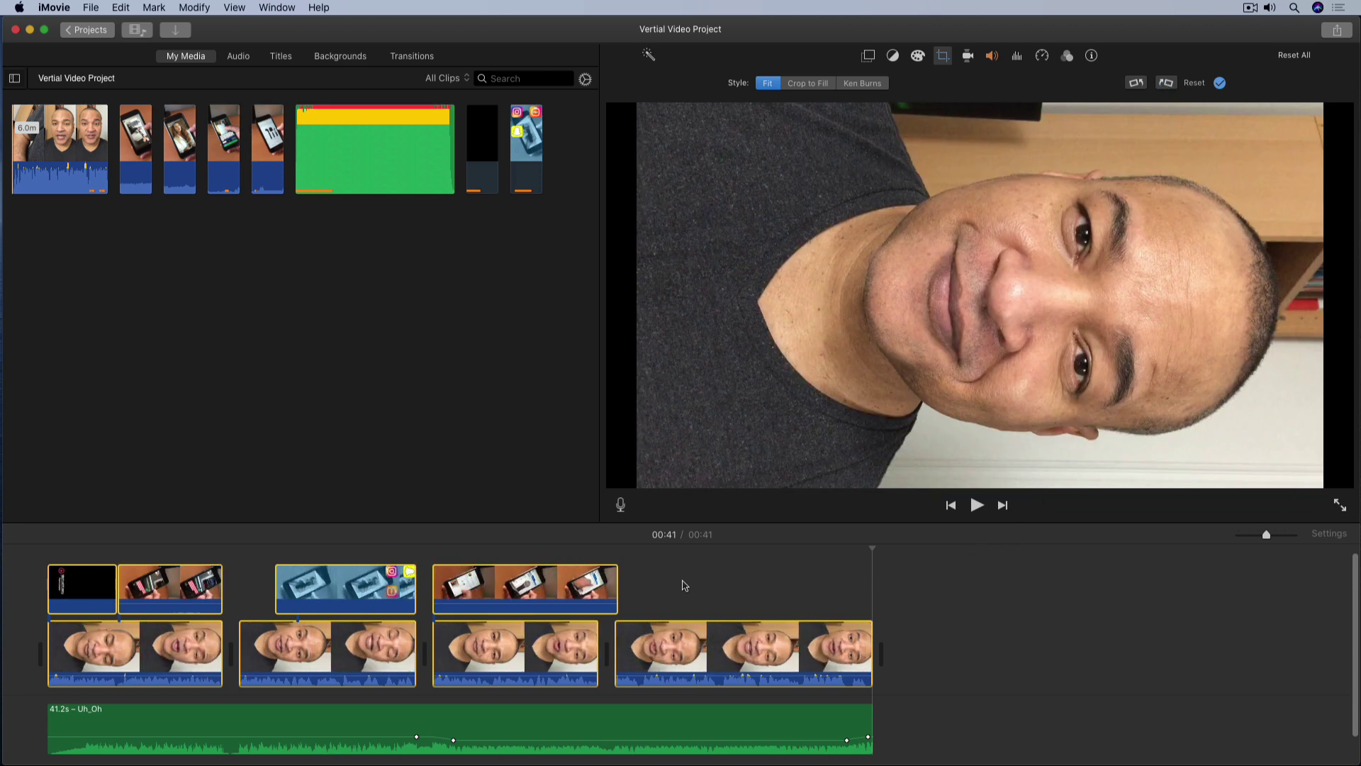
left_click(755, 576)
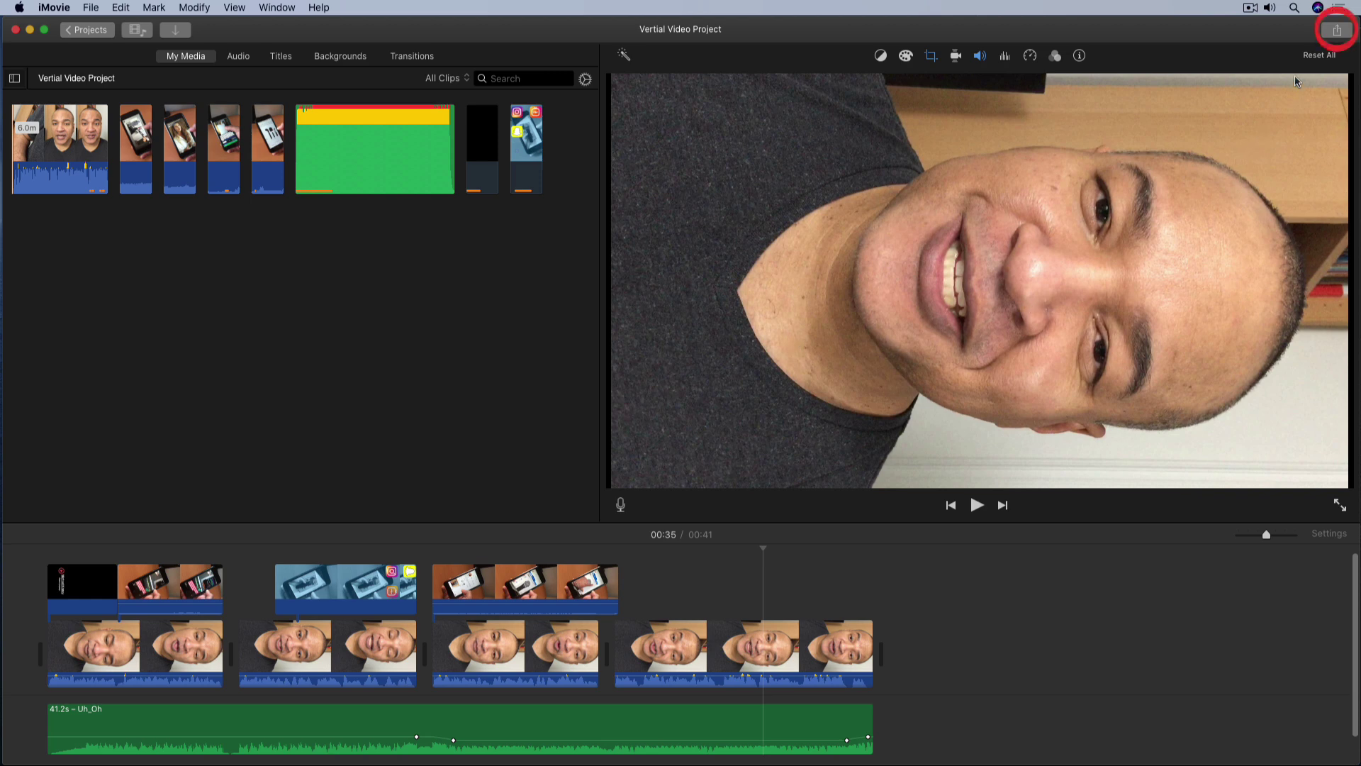
Step: Export the project as a video file with Better Quality compression, saved to the Desktop as Vertial Video Project
left_click(1336, 32)
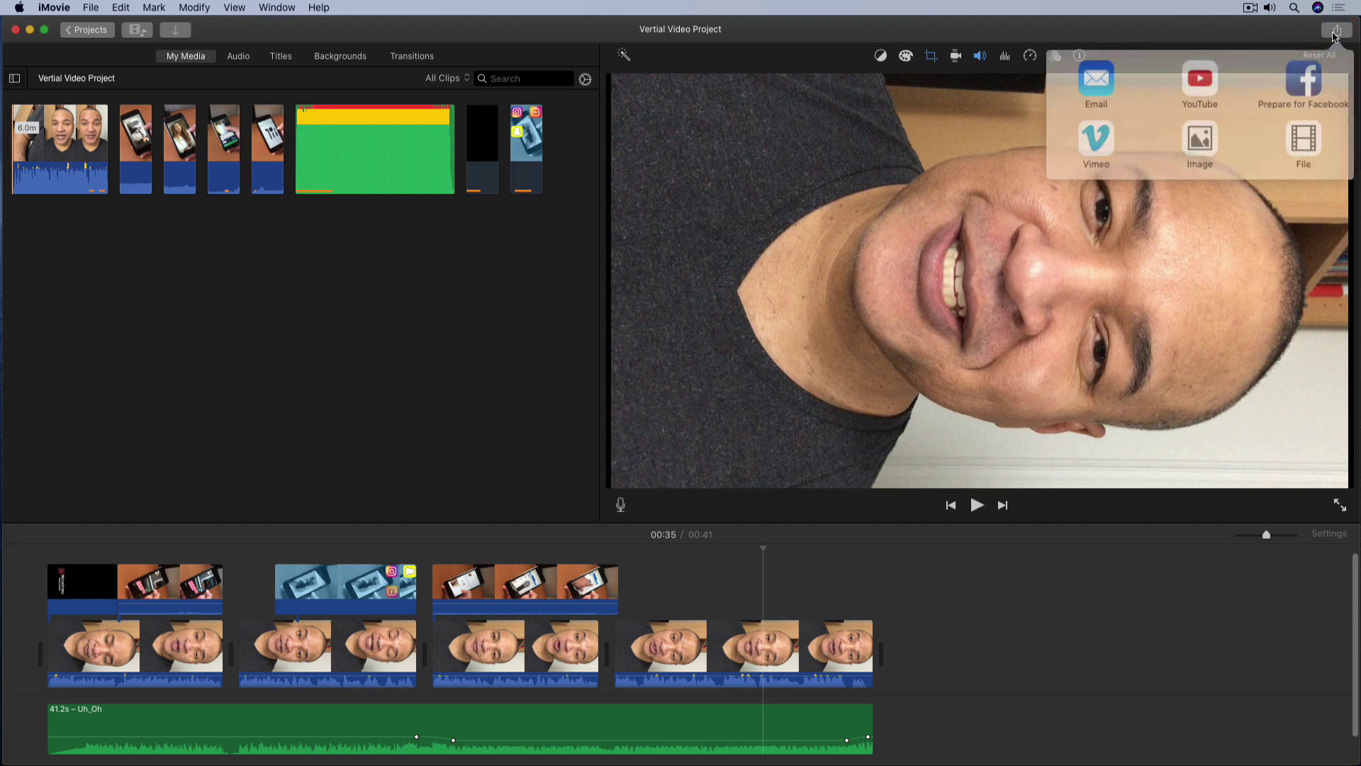
left_click(1308, 127)
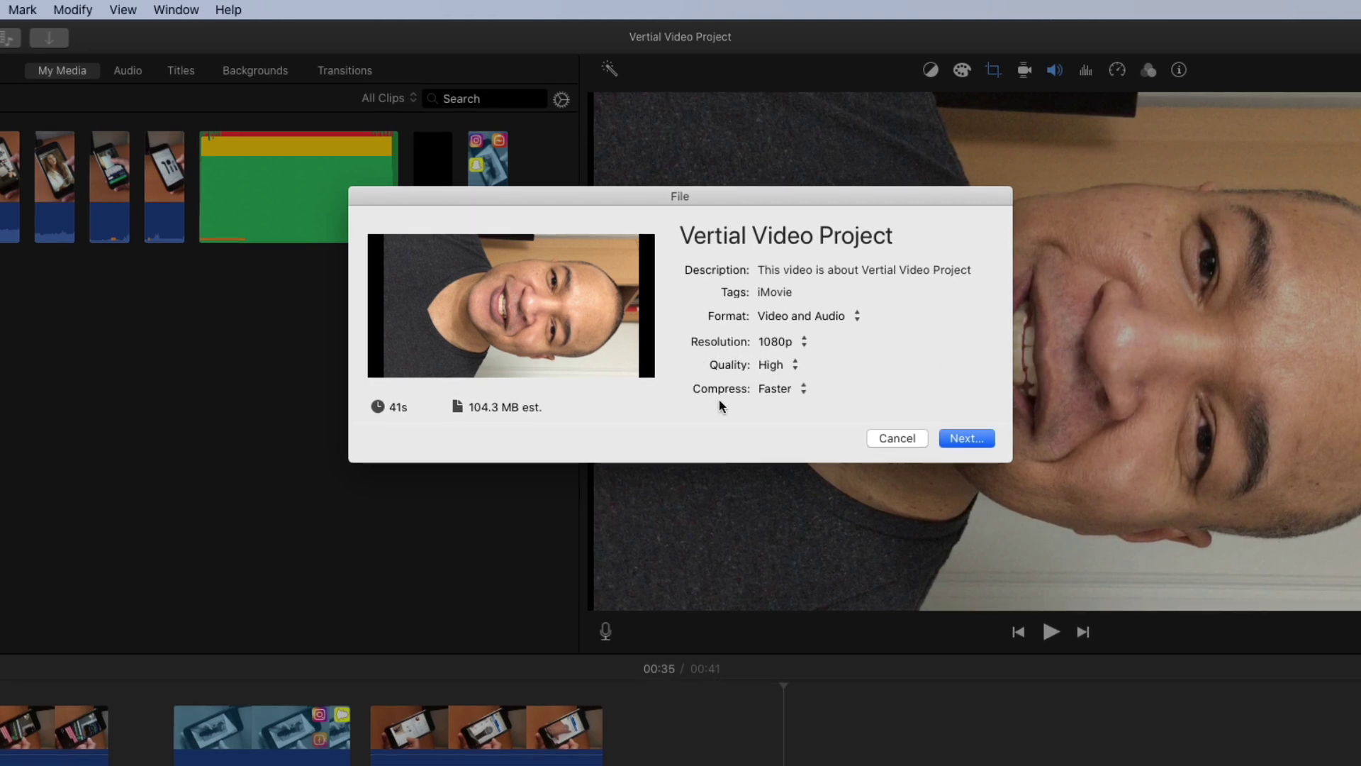
left_click(805, 394)
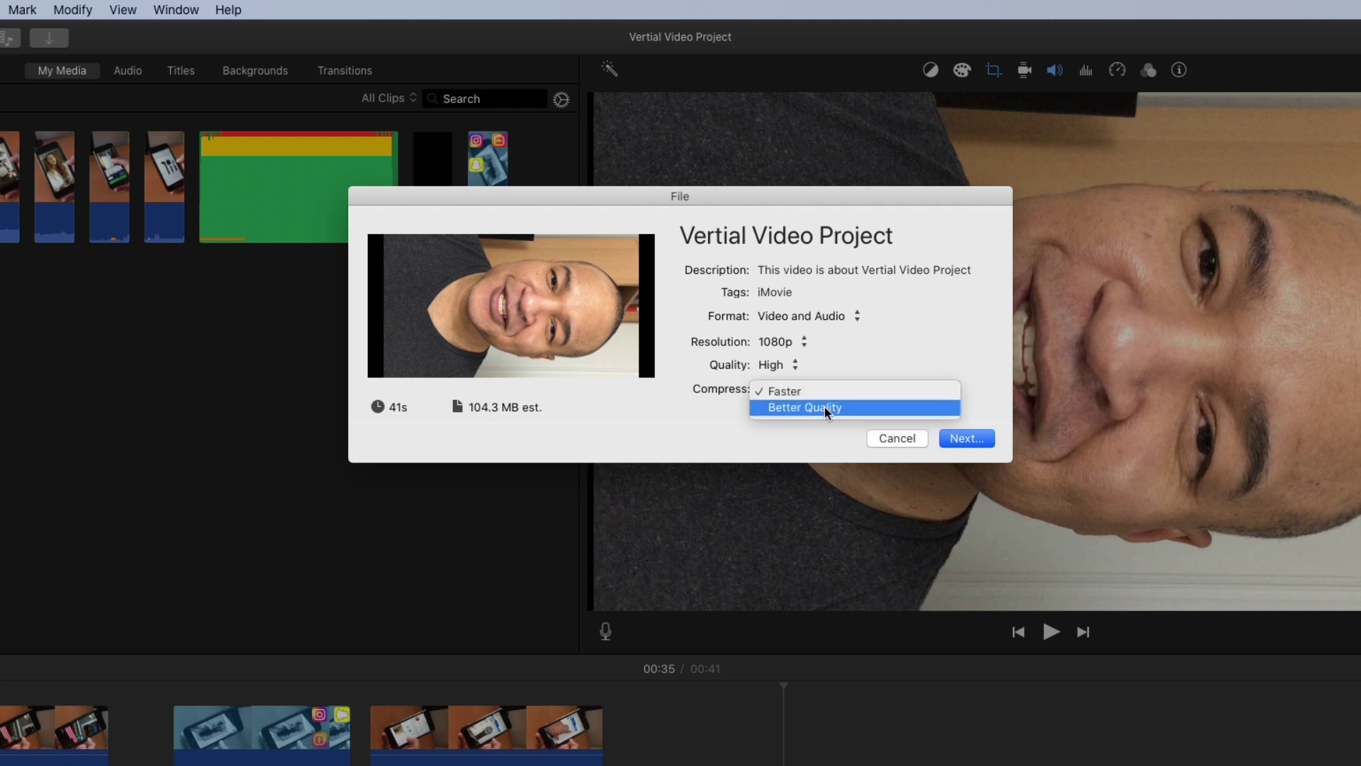
left_click(824, 407)
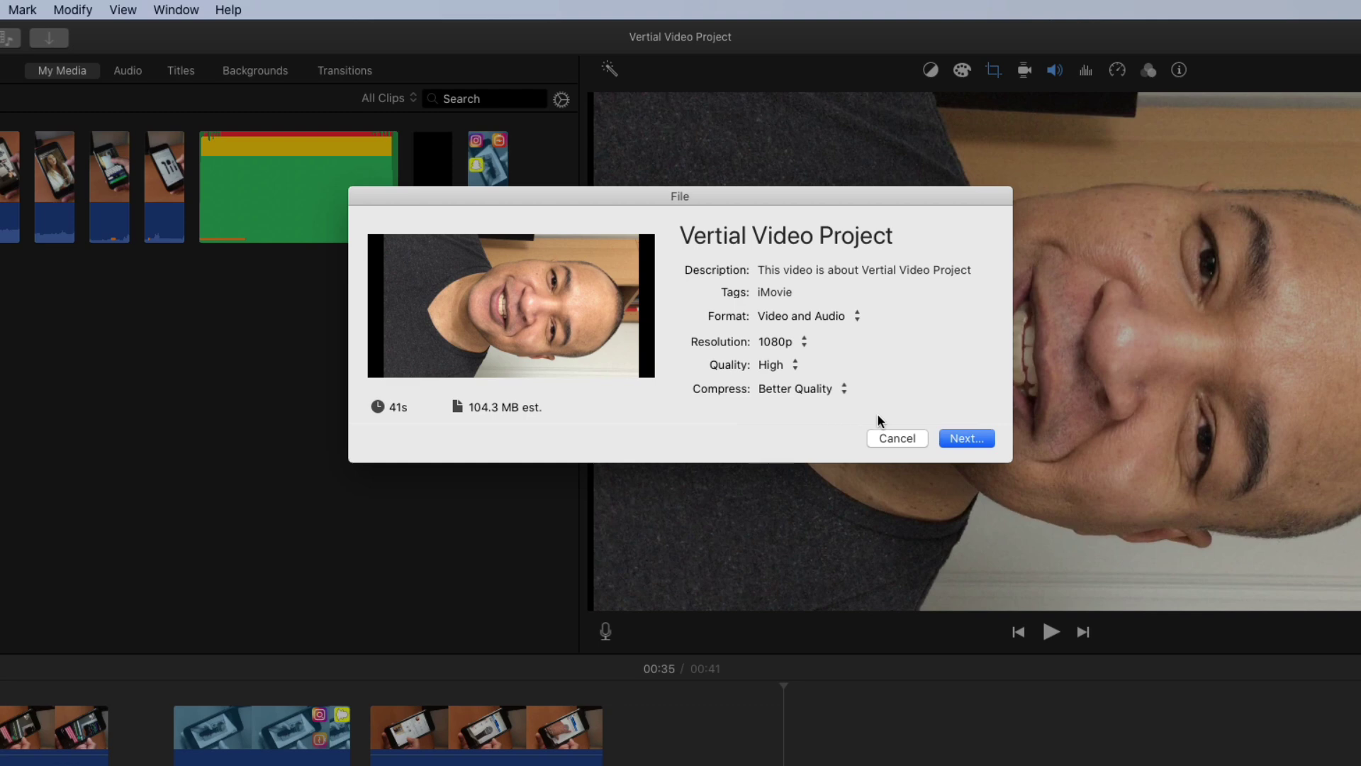
left_click(954, 437)
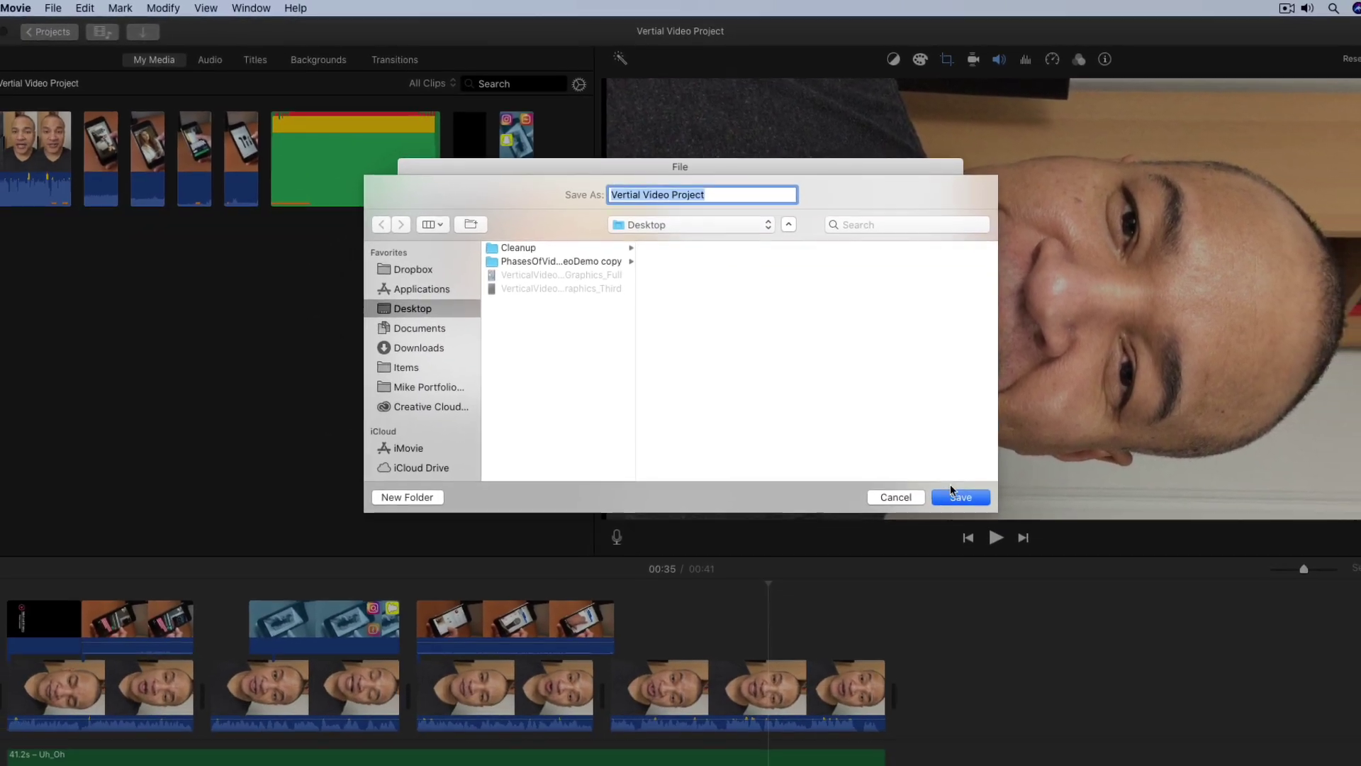
left_click(951, 491)
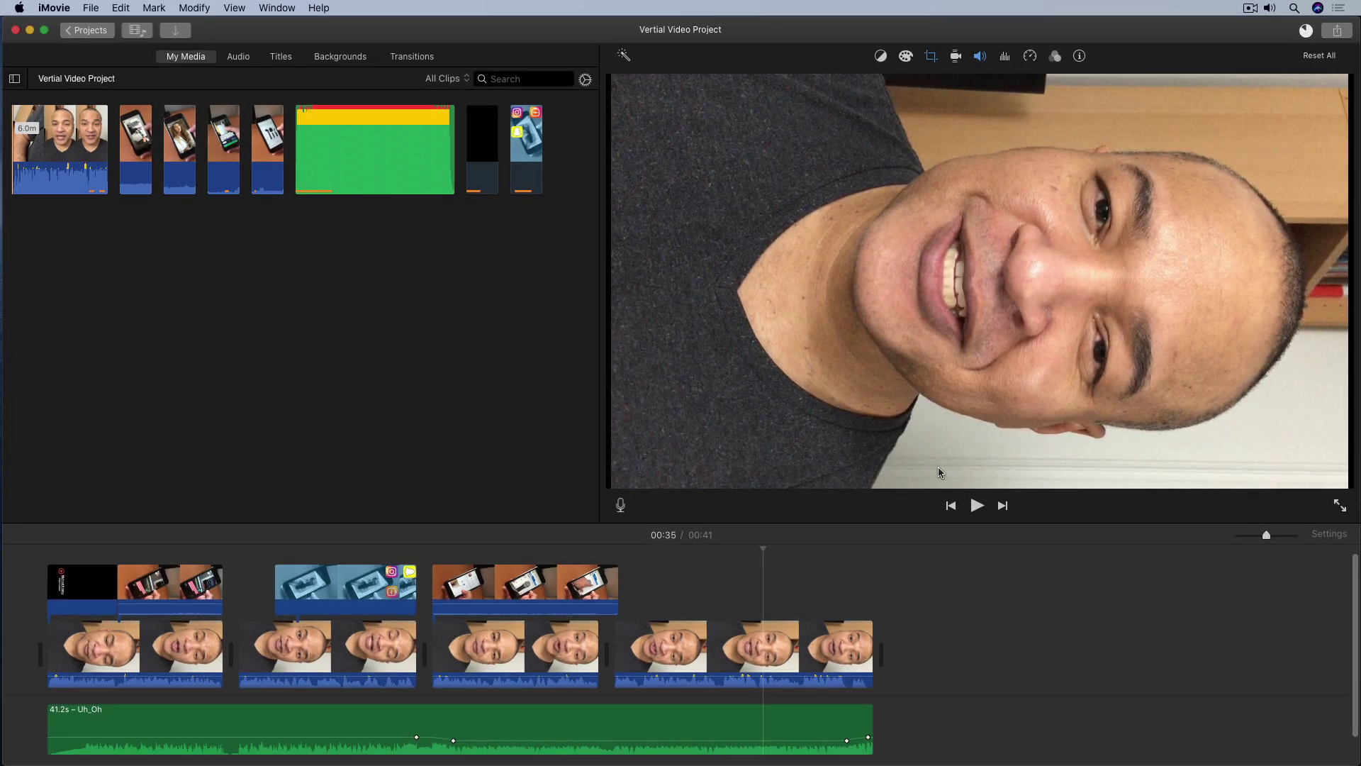
Step: Minimize the iMovie window and open Vertial Video Project.mp4 from the desktop in QuickTime Player
left_click(30, 30)
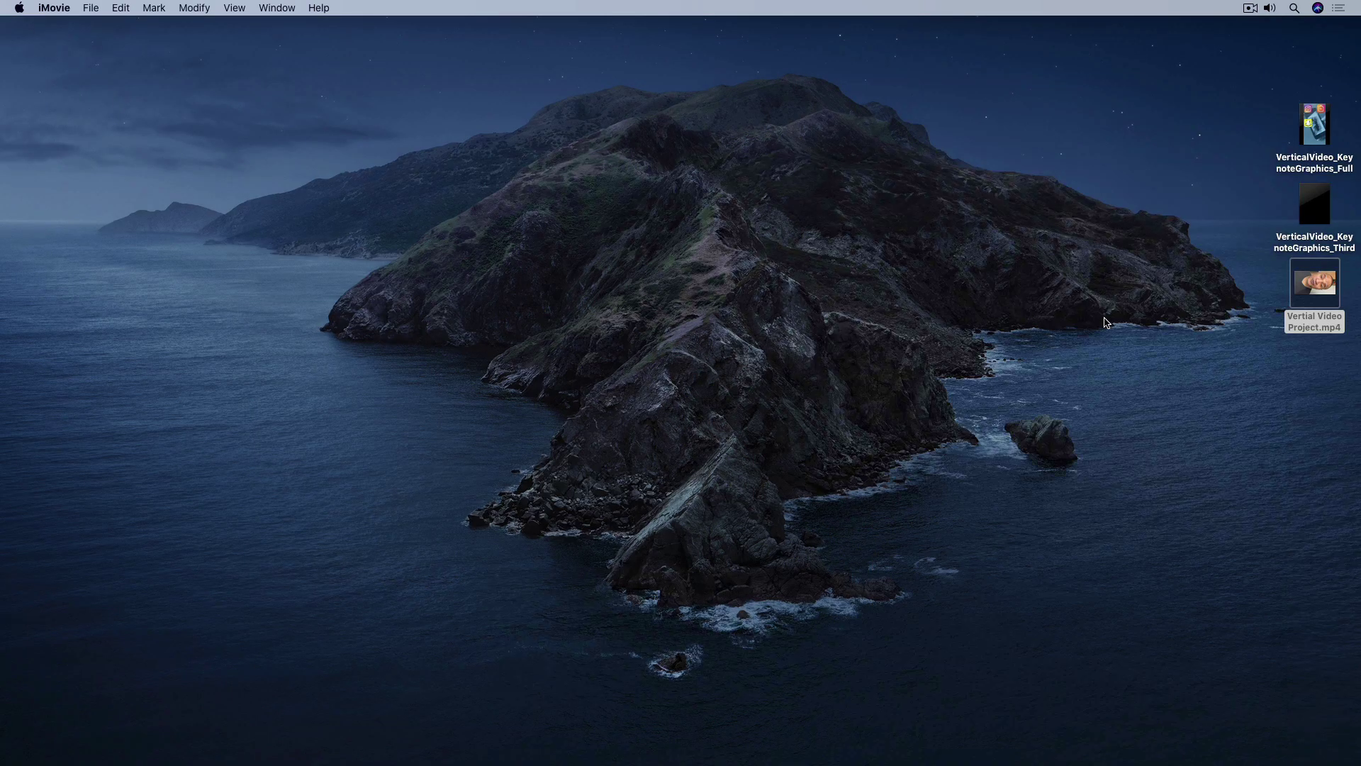
mouse_move(1310, 306)
right_click(1304, 303)
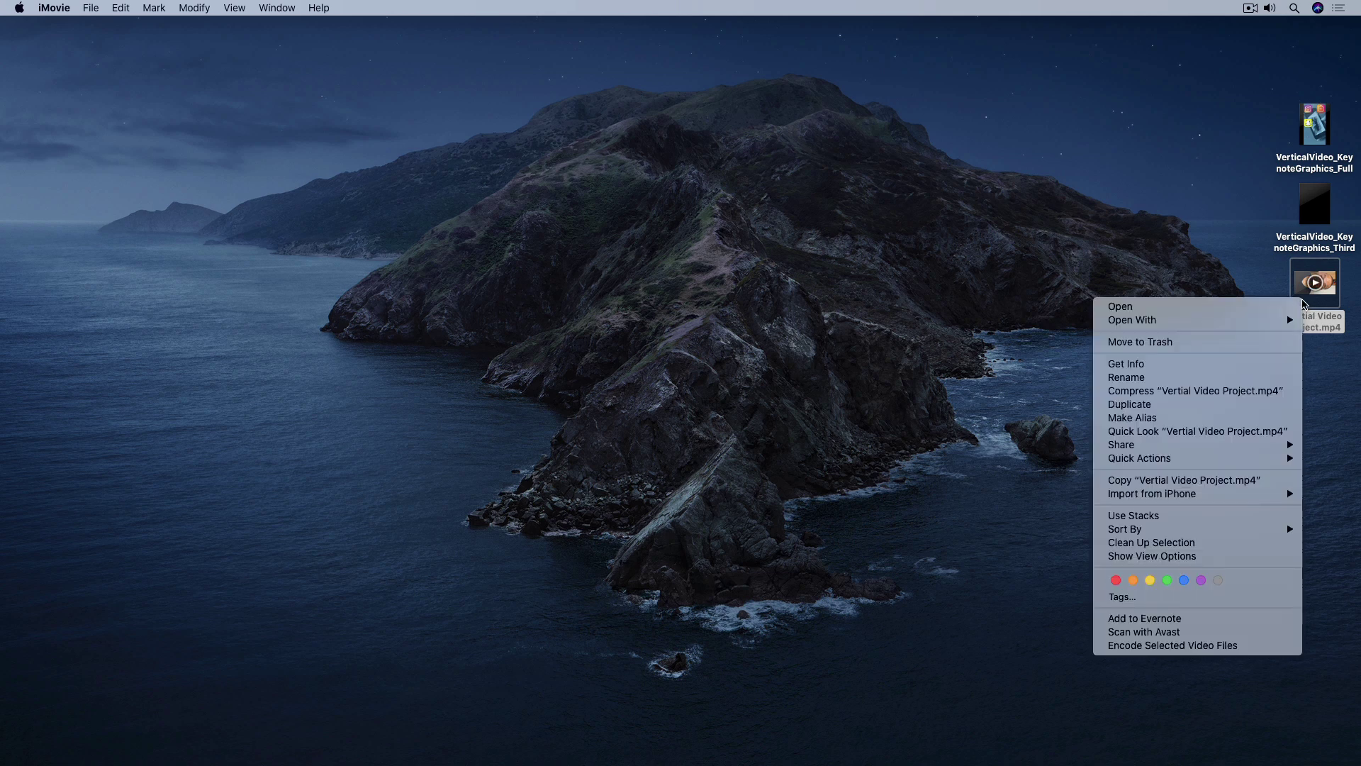
mouse_move(1192, 323)
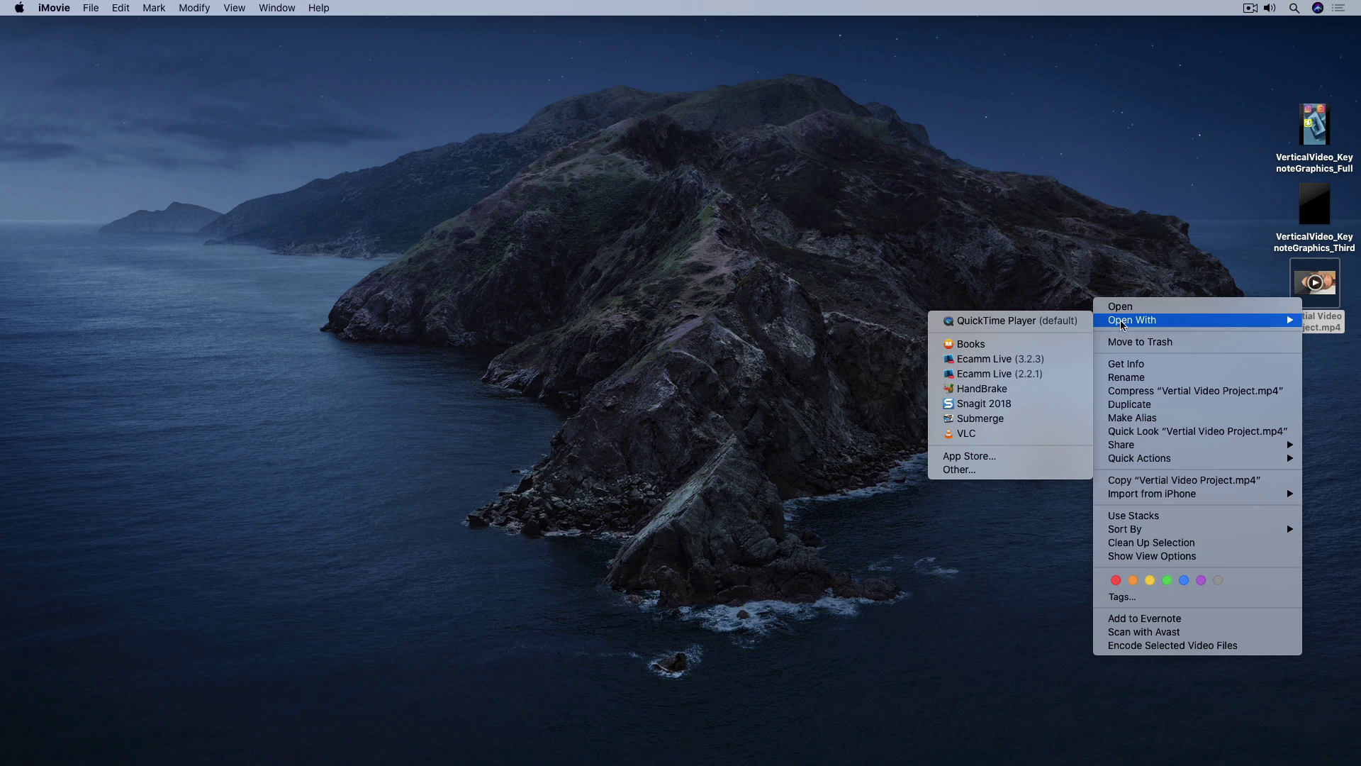
left_click(997, 322)
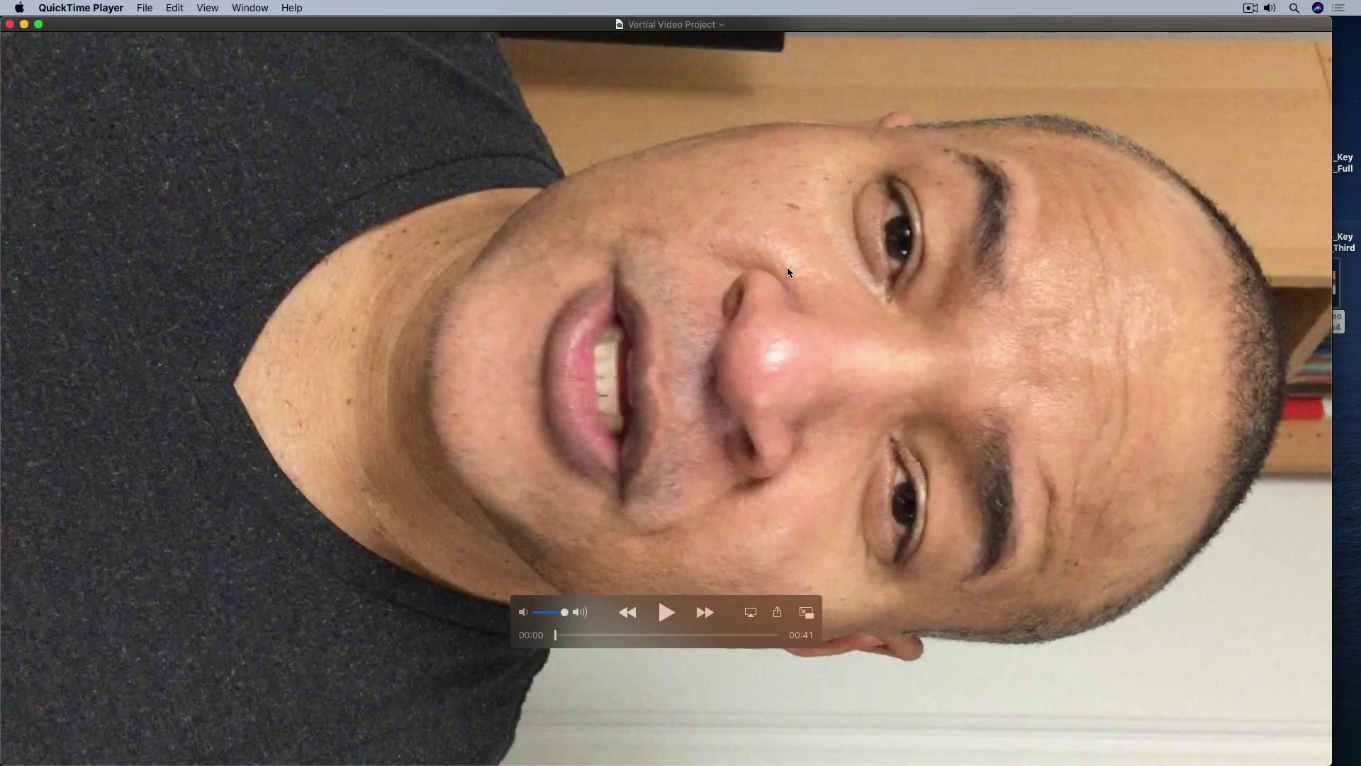
Step: Shrink the video window and place it near the middle of the desktop
left_click_drag(4, 20, 691, 381)
left_click_drag(780, 405, 392, 215)
left_click_drag(295, 206, 447, 290)
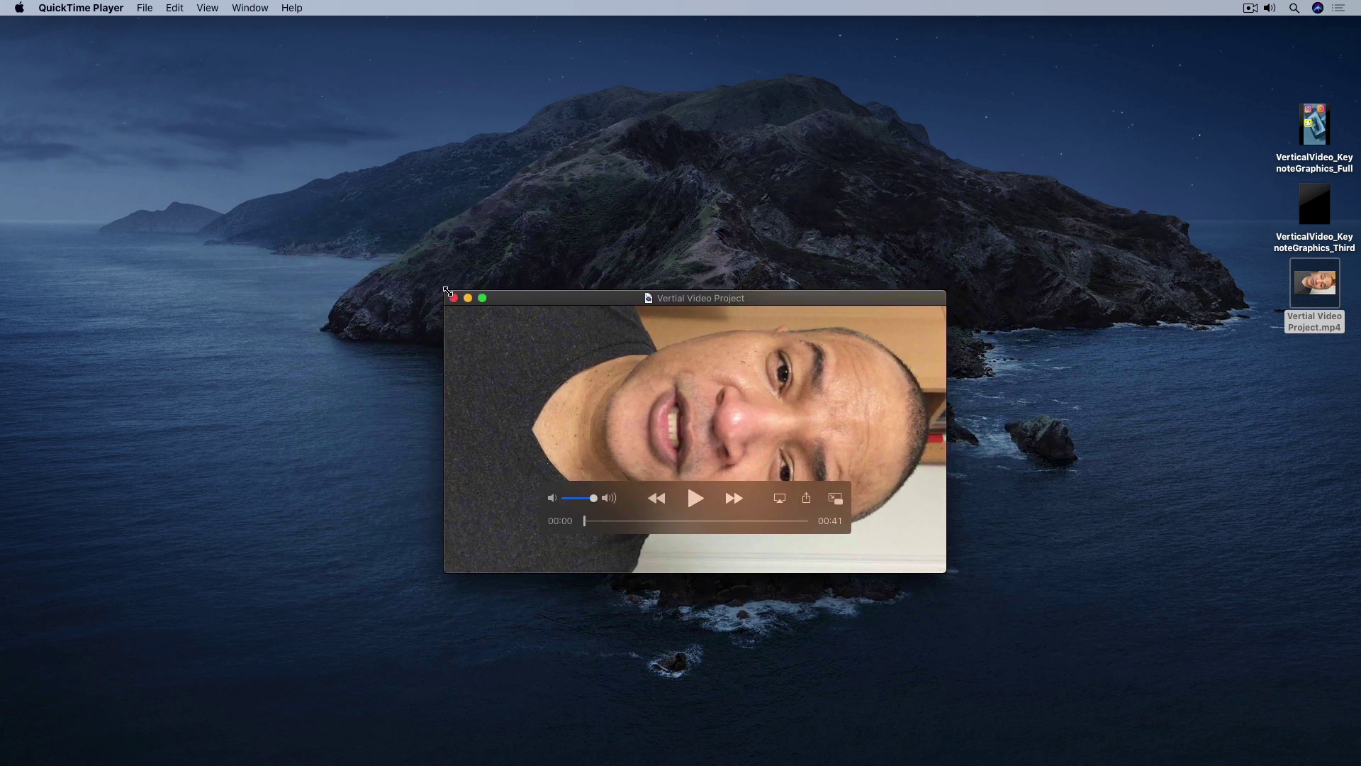
left_click_drag(536, 301, 503, 228)
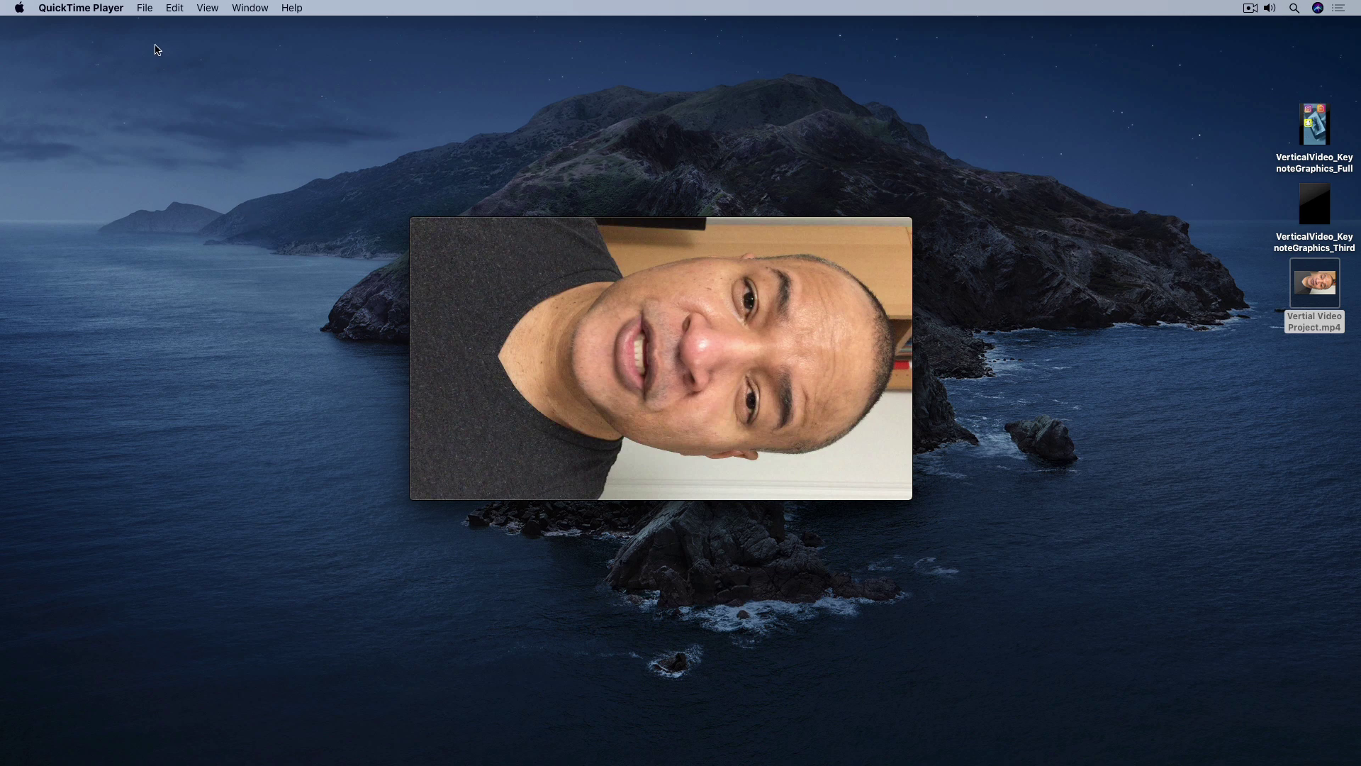
Step: Rotate the video 90 degrees to the left into portrait orientation and play it
left_click(176, 8)
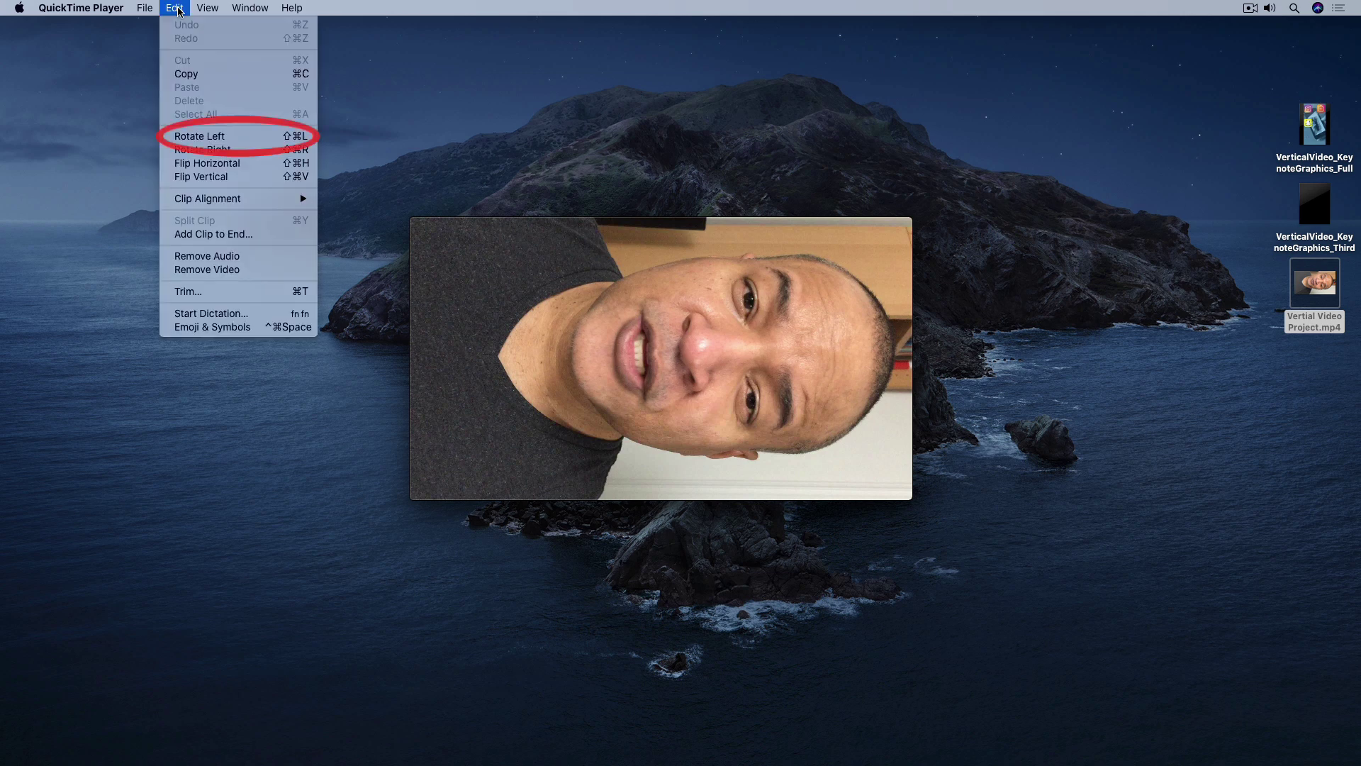
left_click(222, 137)
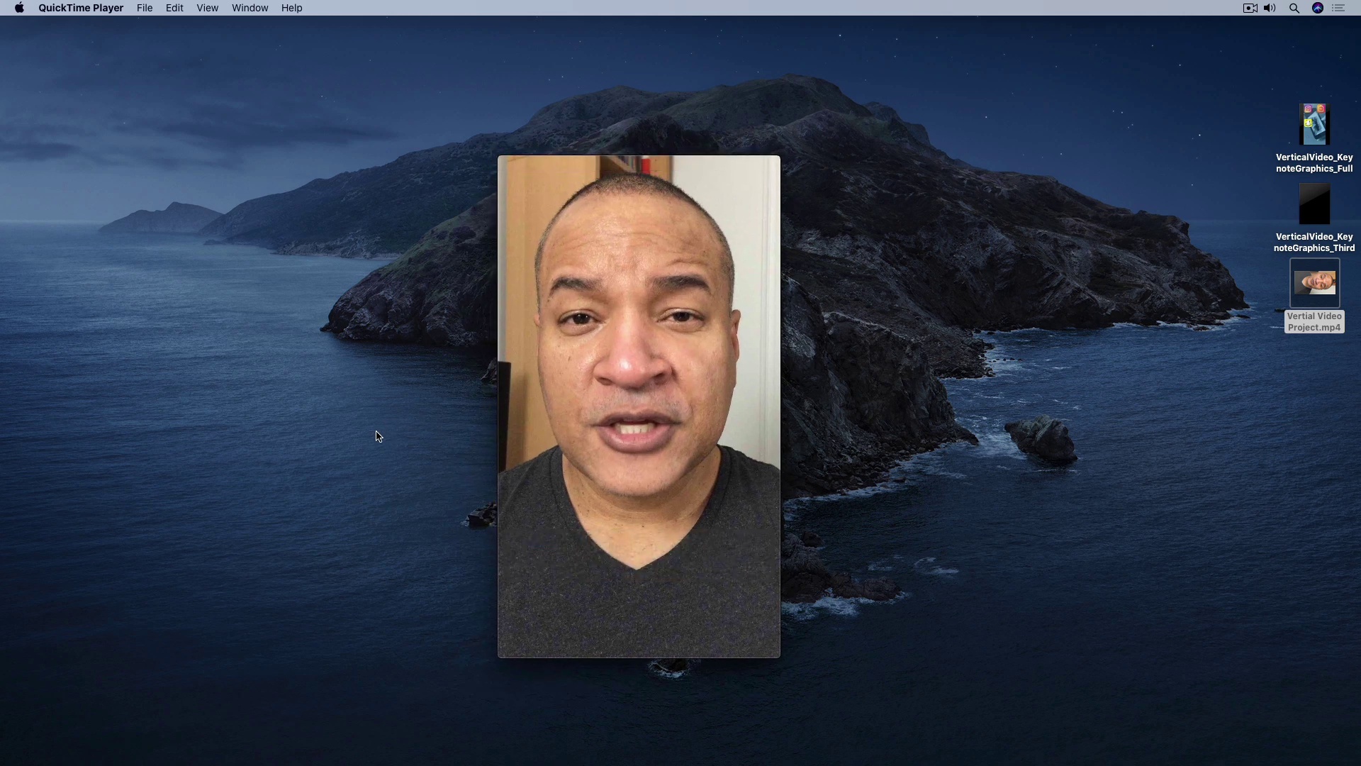
left_click(640, 546)
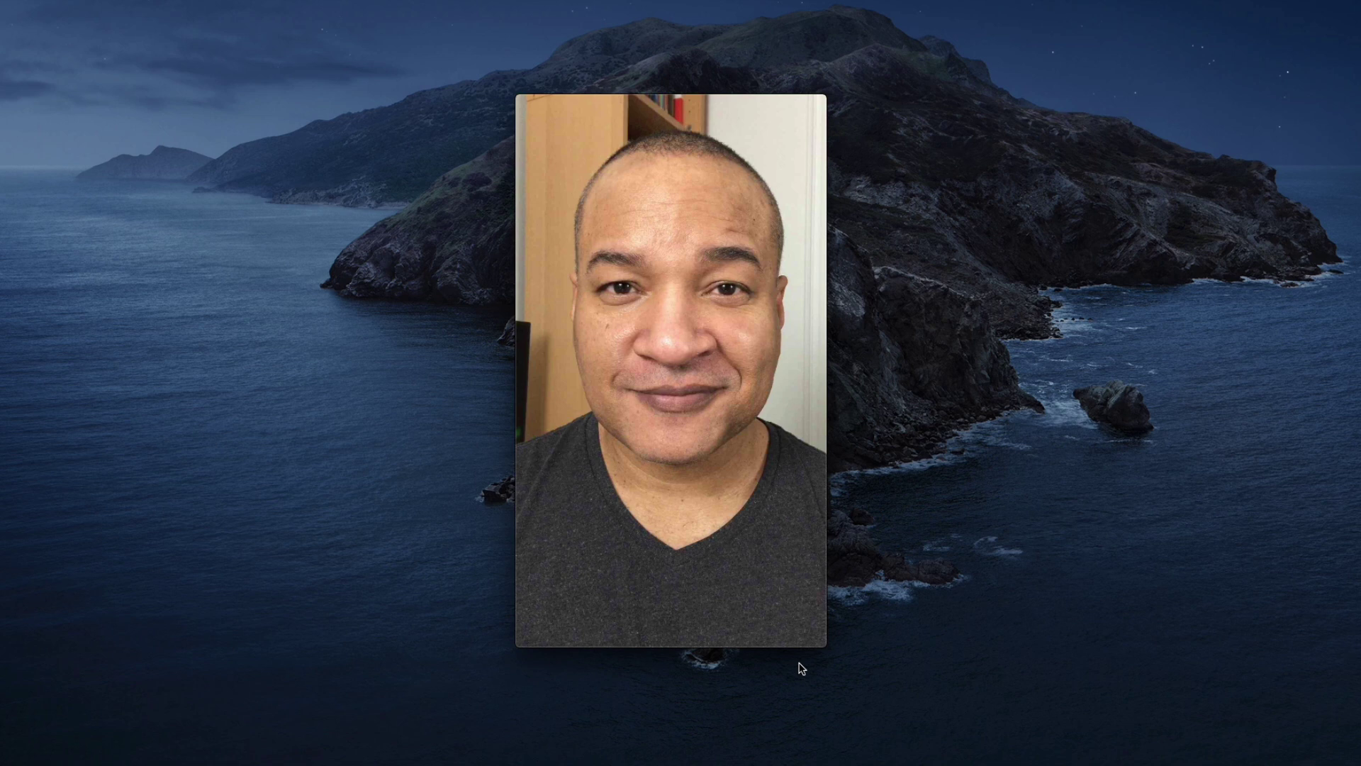
Step: Close the rotated video and enter VerticalVido as the export name for saving it to the Desktop
mouse_move(567, 607)
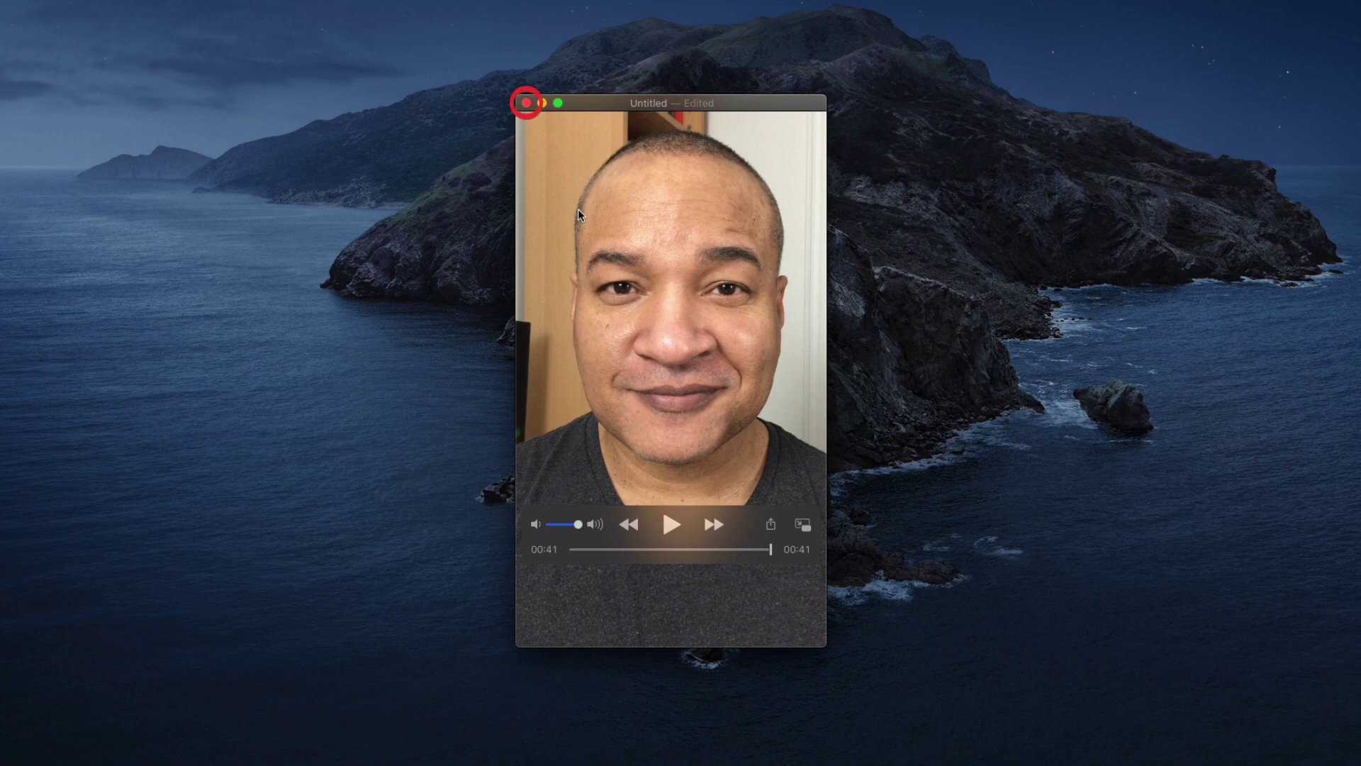
left_click(526, 103)
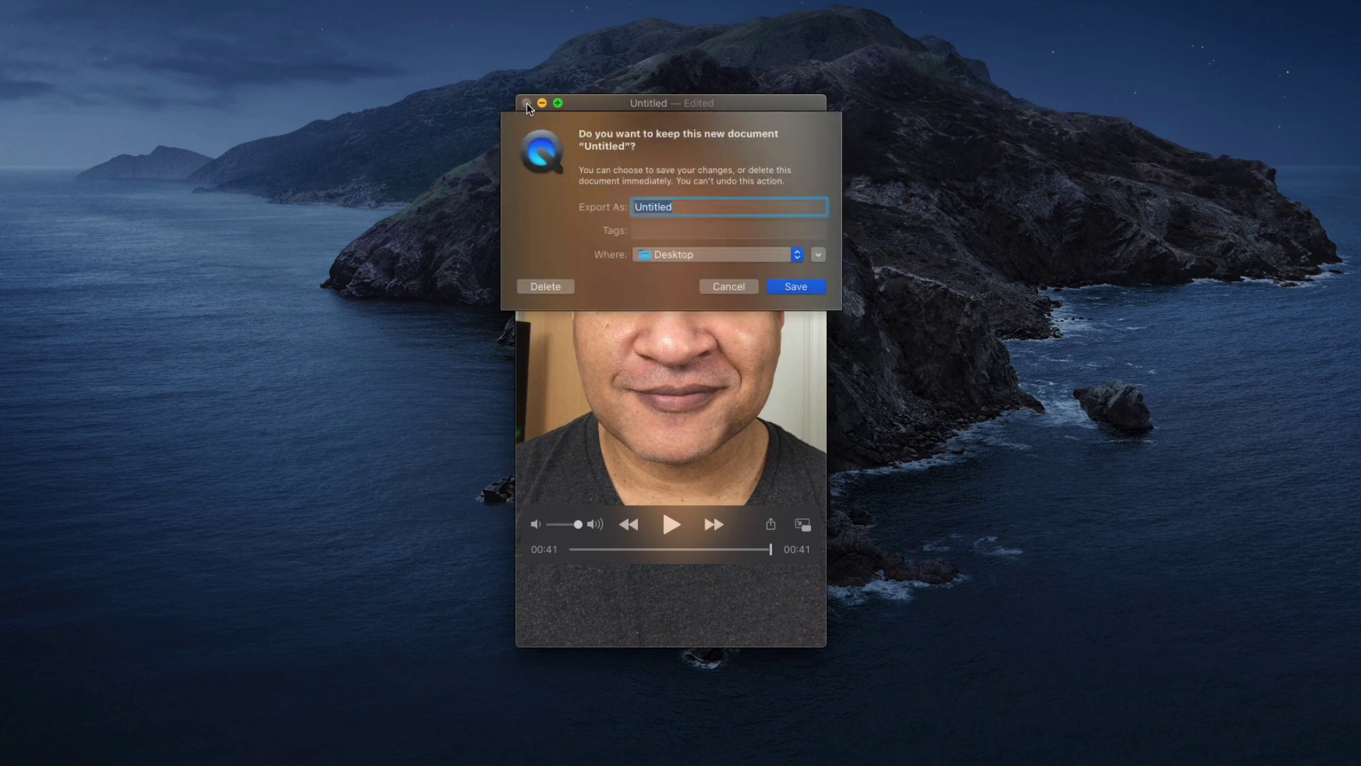
type("VerticalVido")
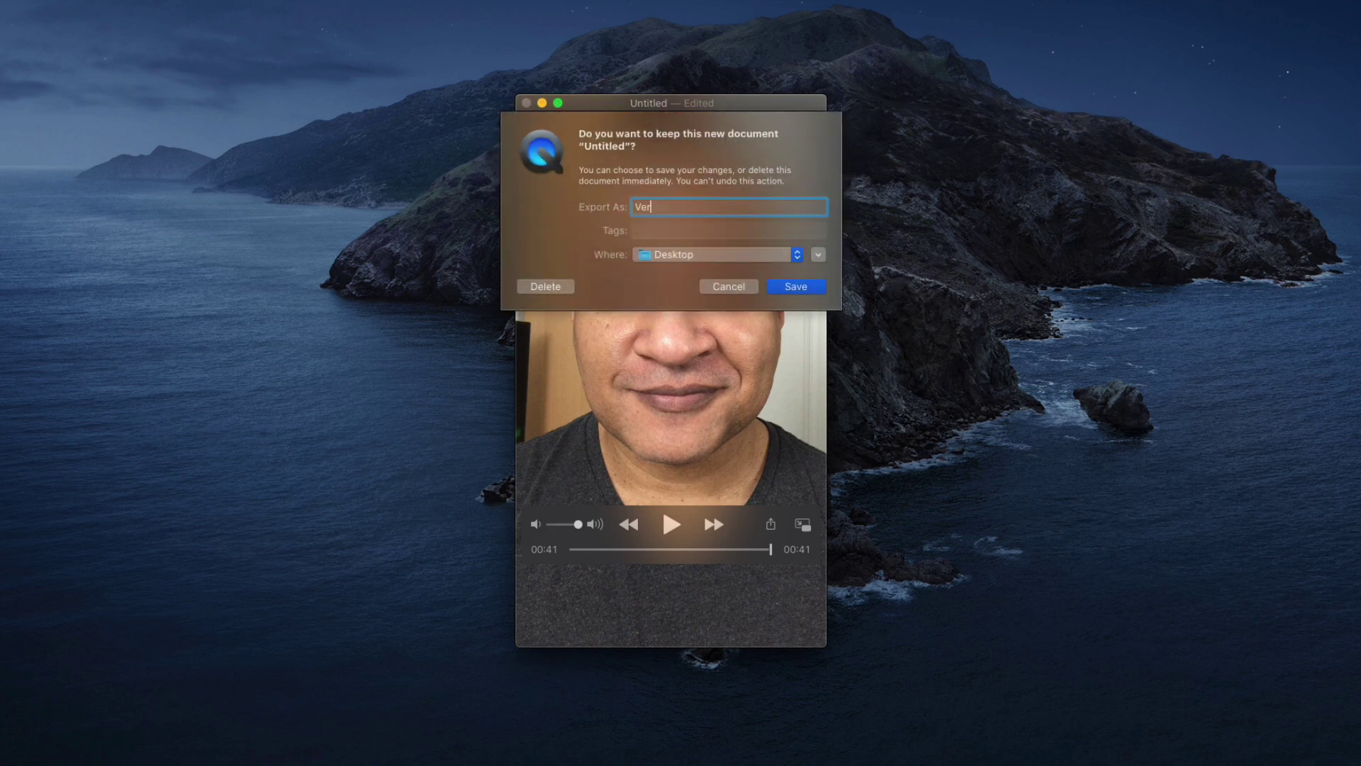